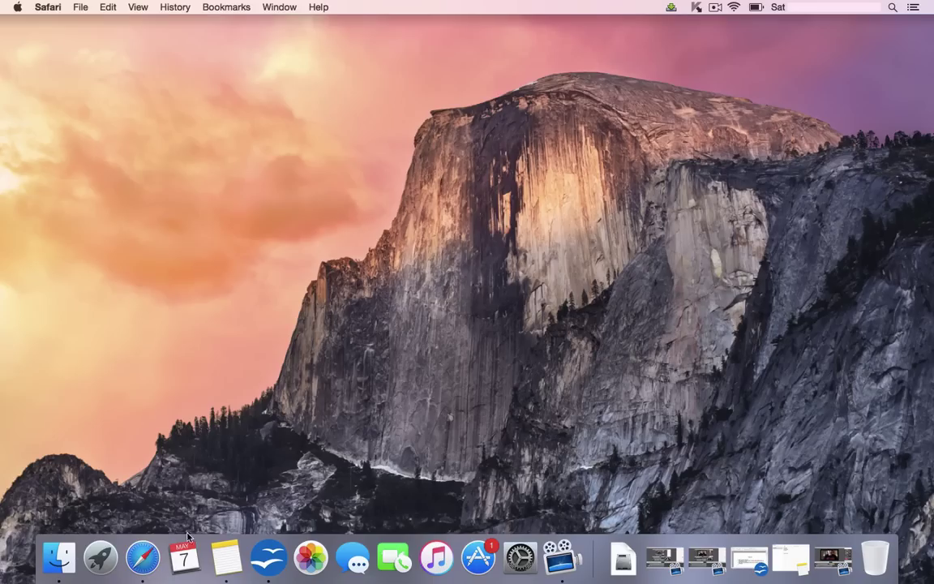
Step: Open the Netflix site in Safari and look over the Netflix Originals titles on its home page
left_click(147, 557)
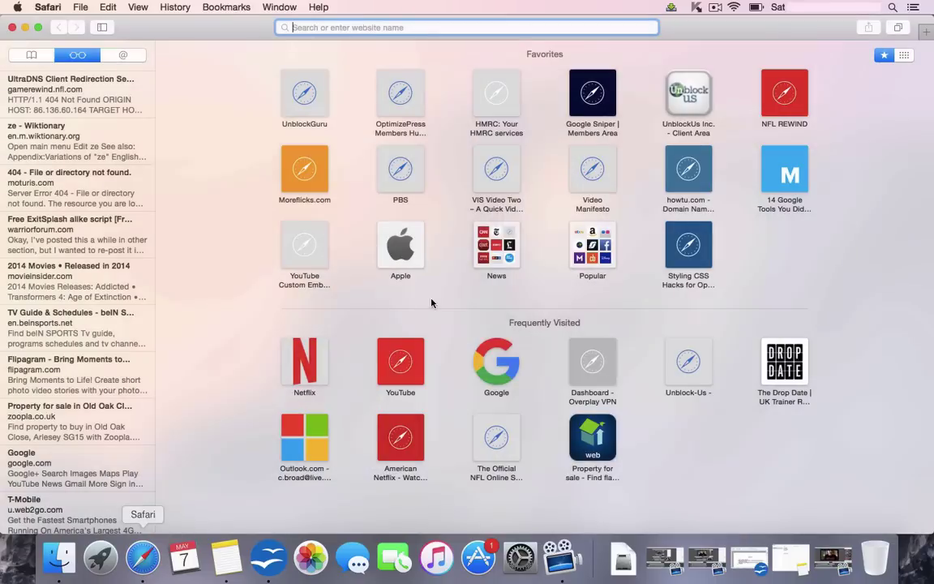
type("netfl")
key("Return")
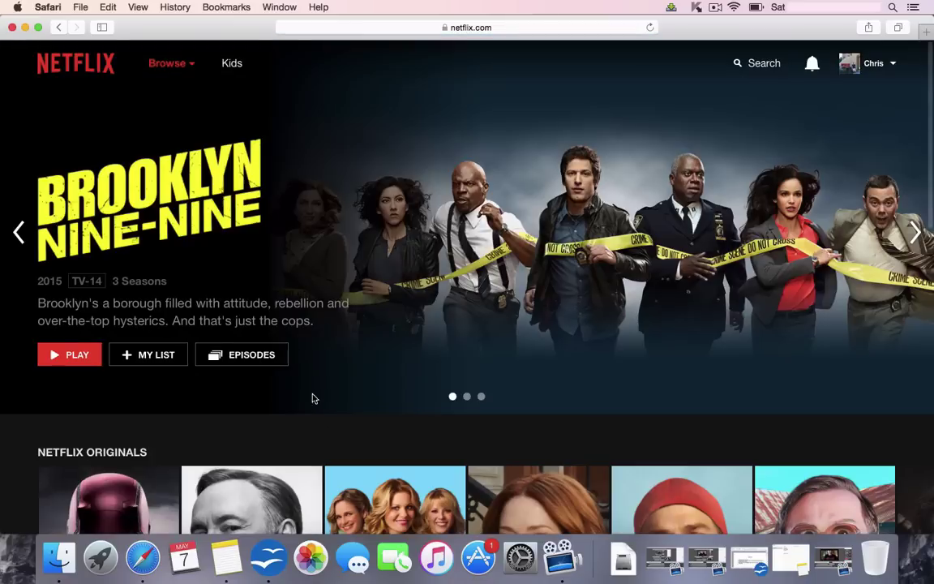
left_click(193, 65)
scroll(754, 227, "down", 5)
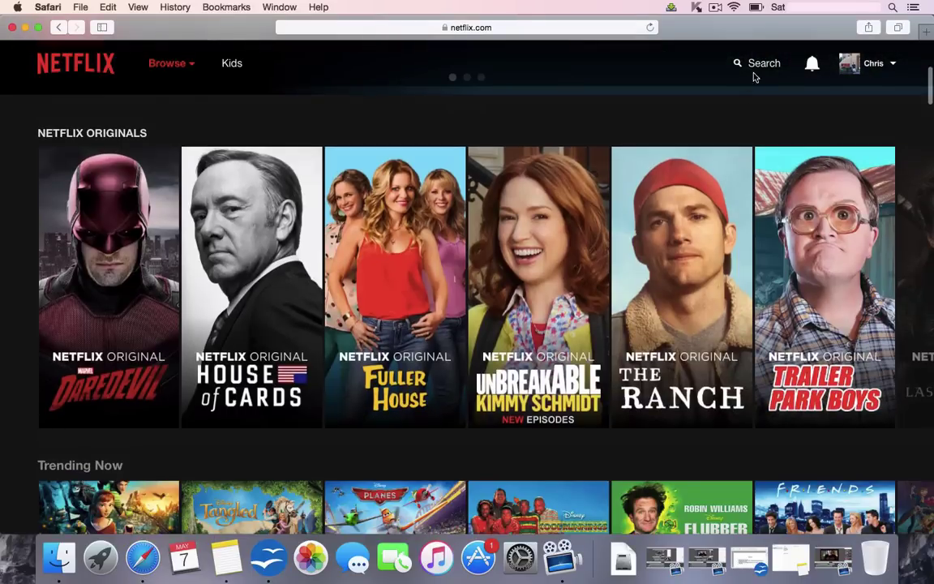
mouse_move(684, 158)
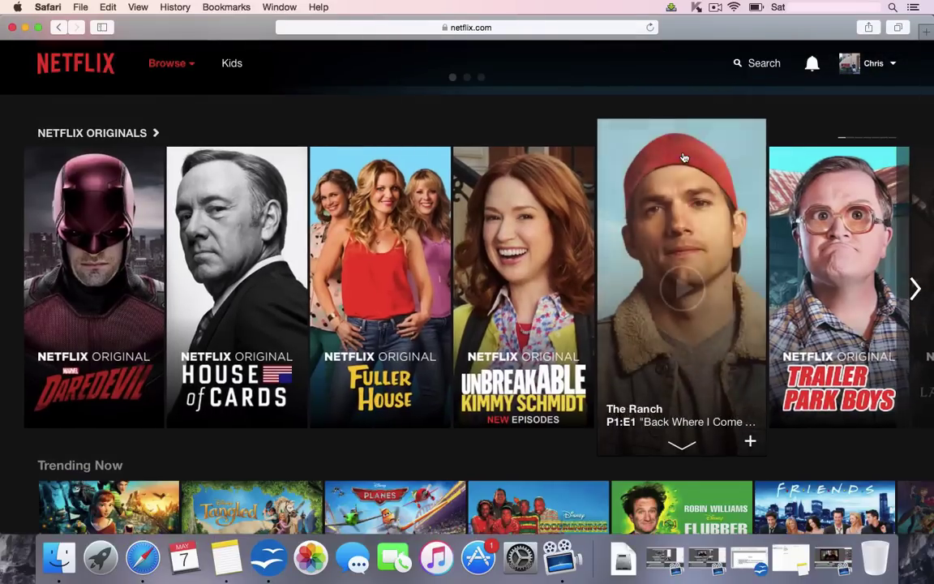
Step: Search the Netflix catalogue for "the flash"
left_click(760, 67)
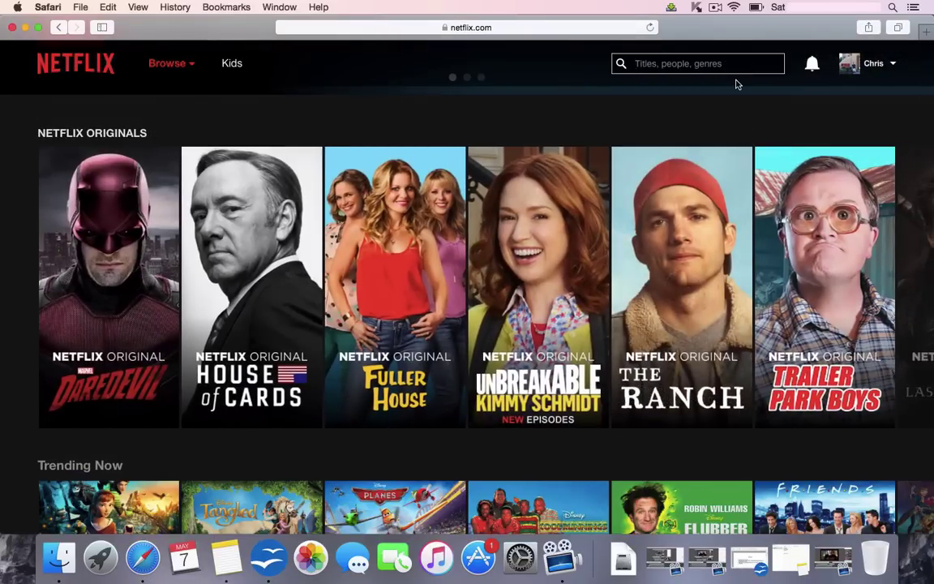
type("the f")
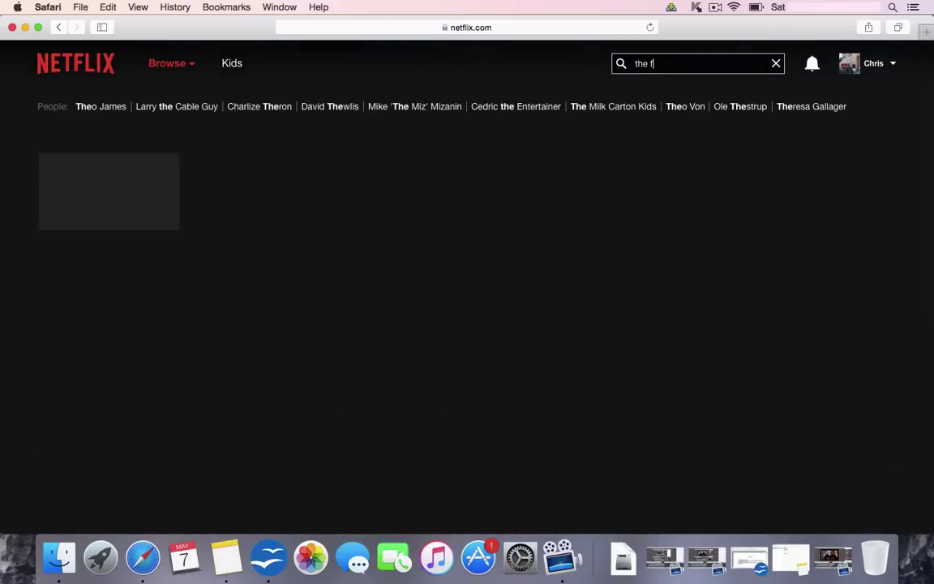
type("lash")
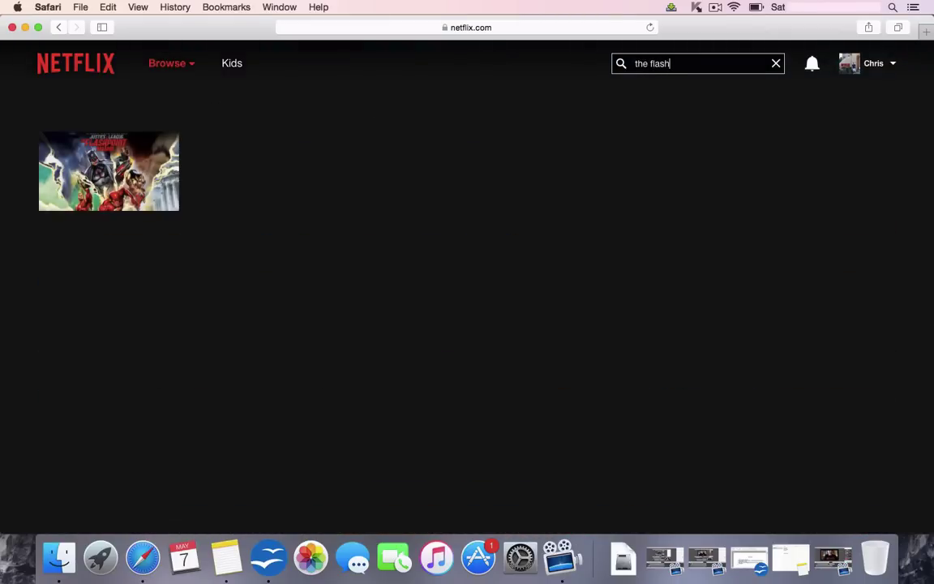
Step: Replace the Netflix search text with "sons of anar" to look up Sons of Anarchy
left_click_drag(697, 63, 609, 64)
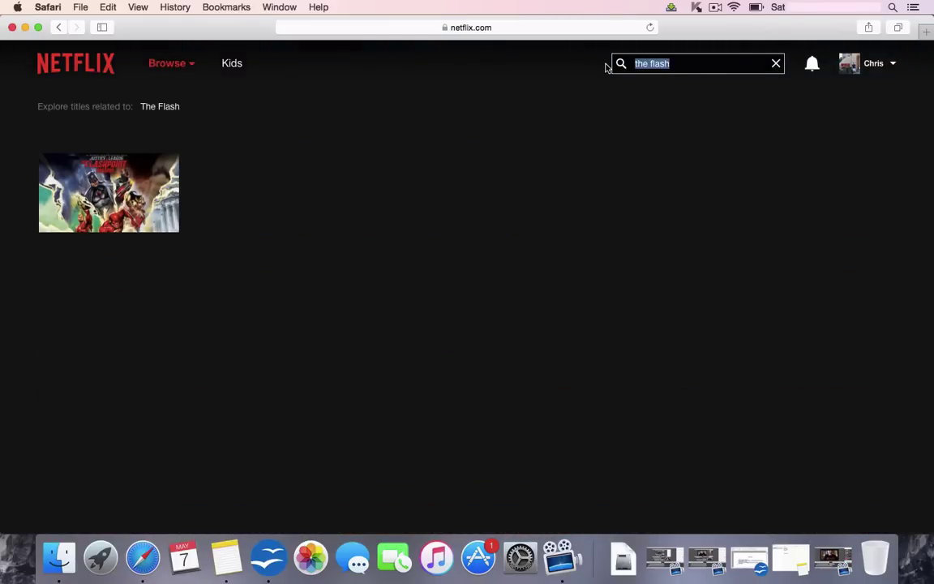
type("sons")
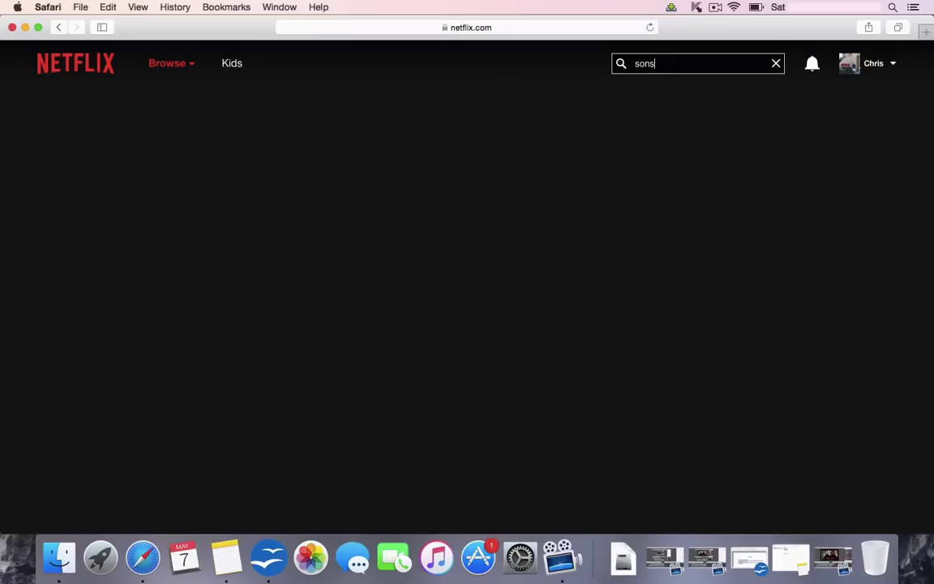
type(" of anar")
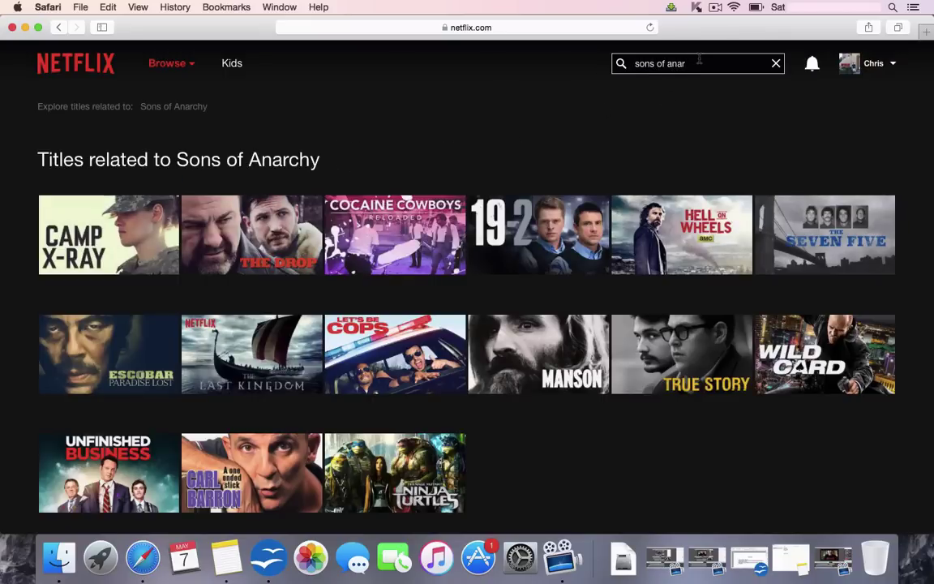
Step: Search Netflix for "the original" in place of the previous query and close the browser window
left_click_drag(699, 63, 492, 62)
type("th")
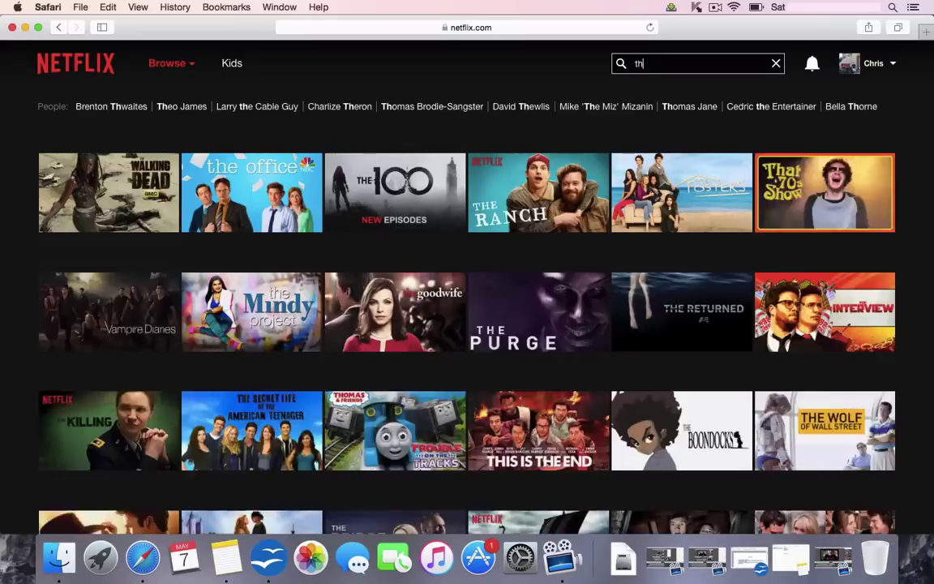
type("e origina")
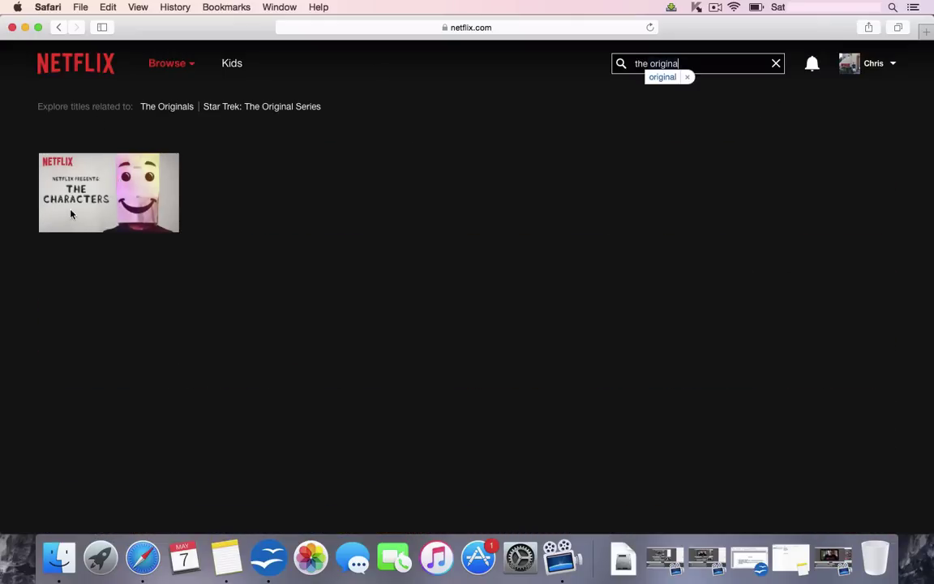
type("l")
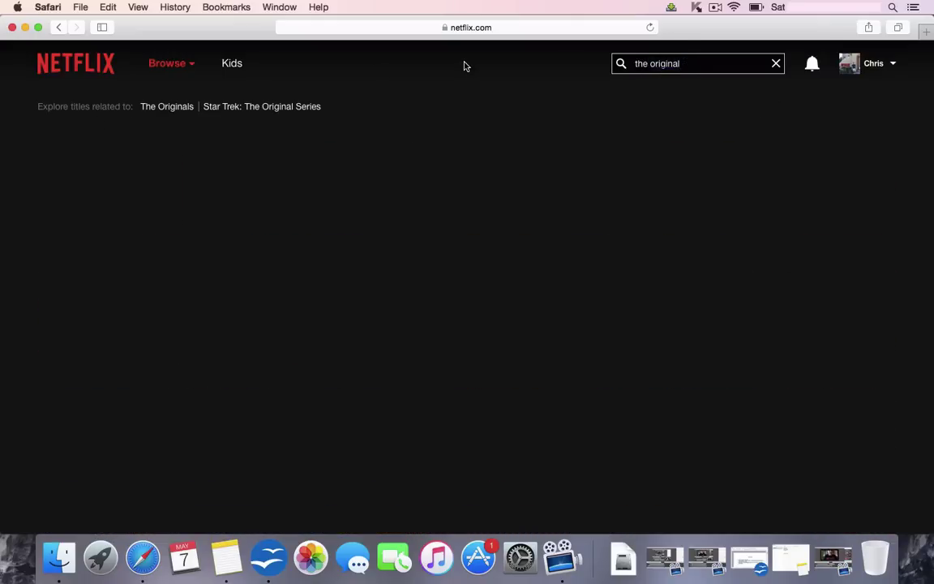
left_click(12, 27)
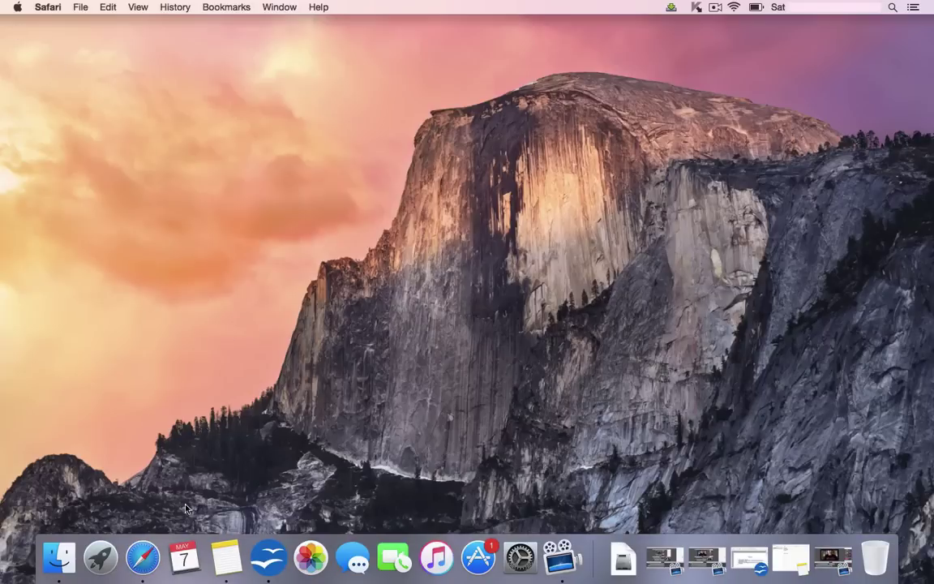
Step: Open over-play.net in a new Safari window and review the SmartDNS and SmartDNS + VPN plans
left_click(150, 554)
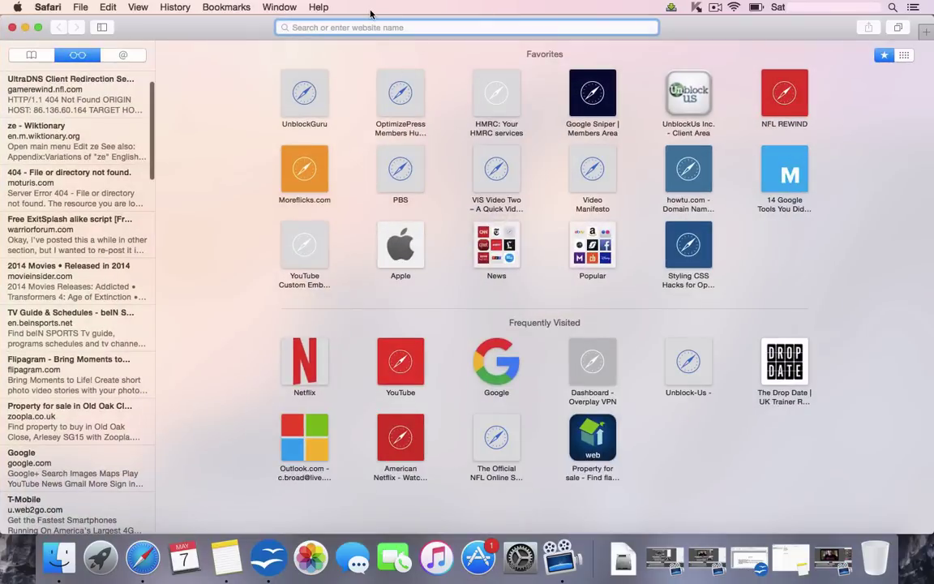
type("over")
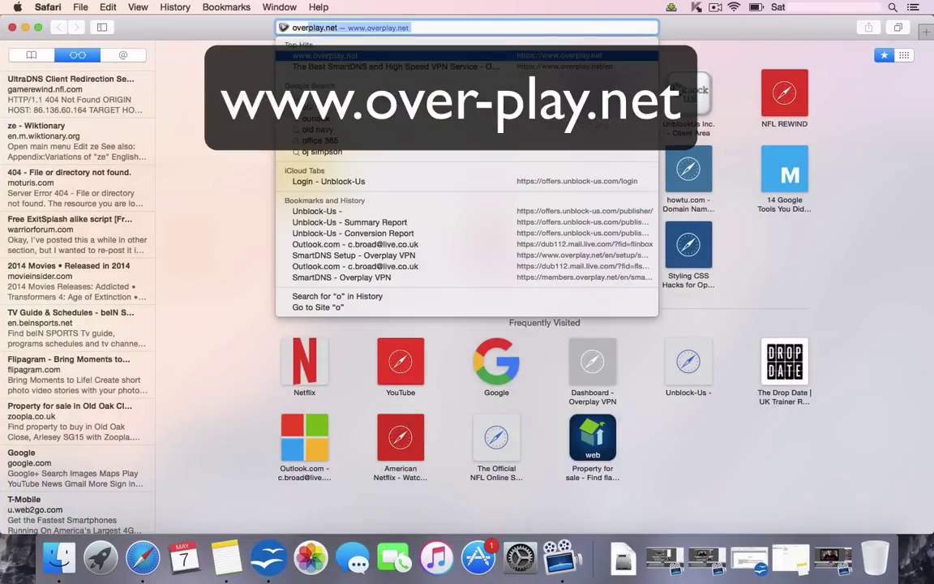
type("-play.net")
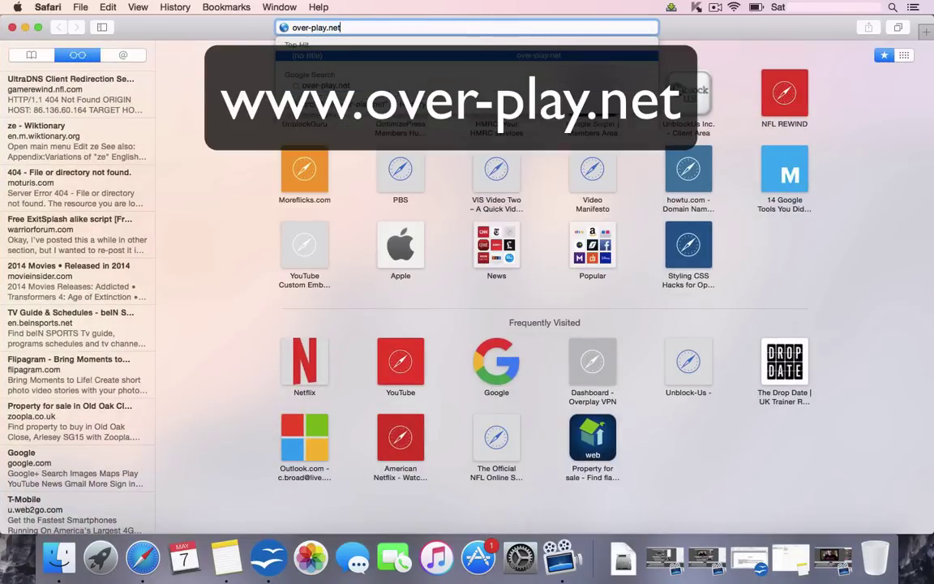
key("Return")
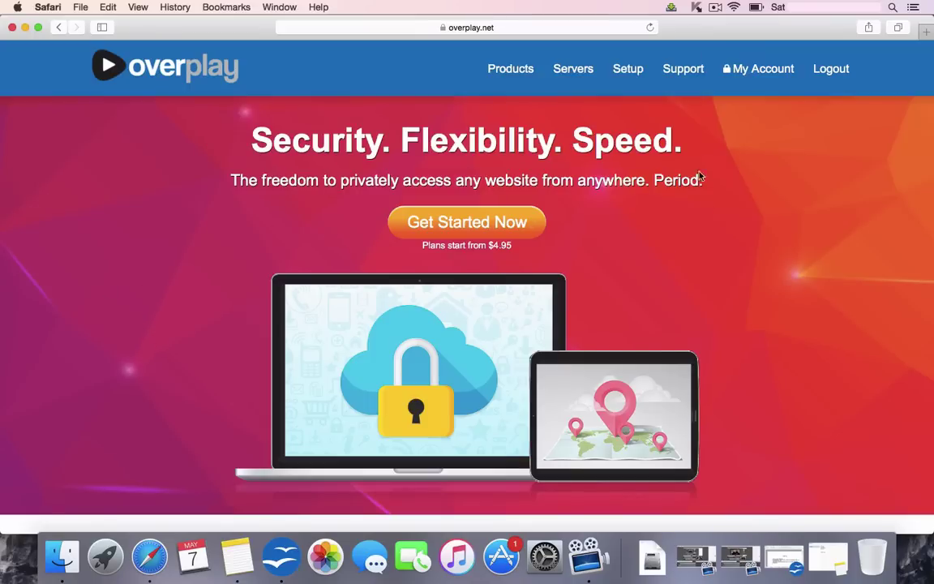
scroll(707, 218, "down", 5)
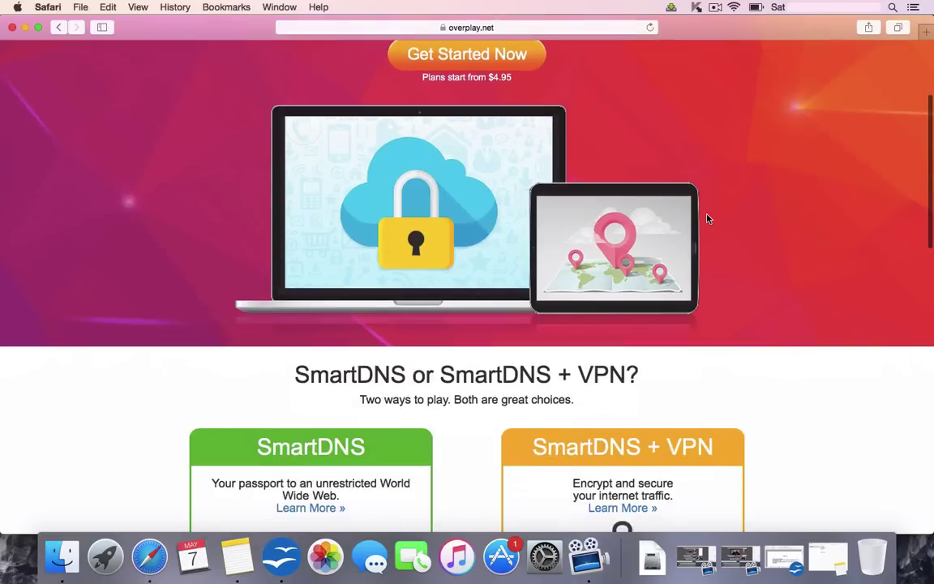
scroll(707, 218, "down", 4)
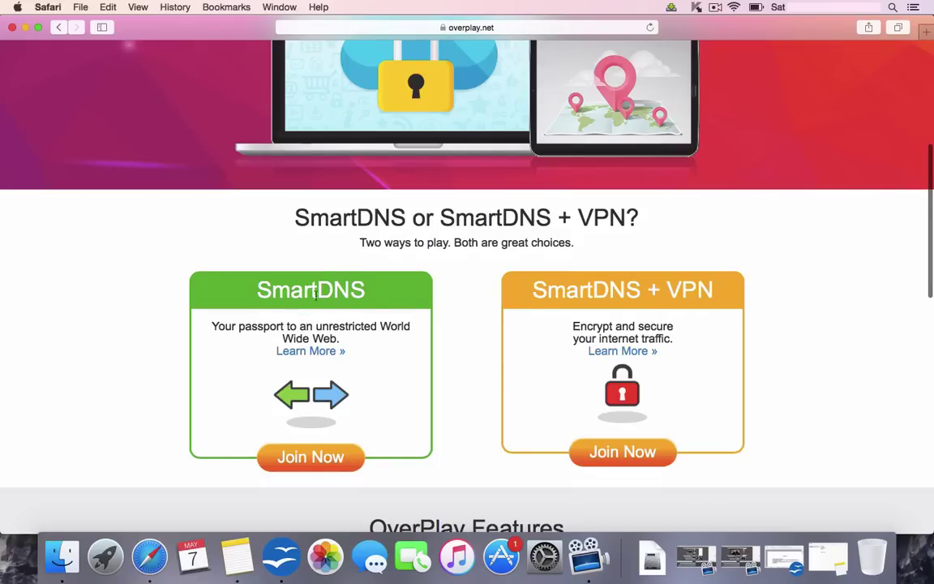
scroll(367, 281, "up", 10)
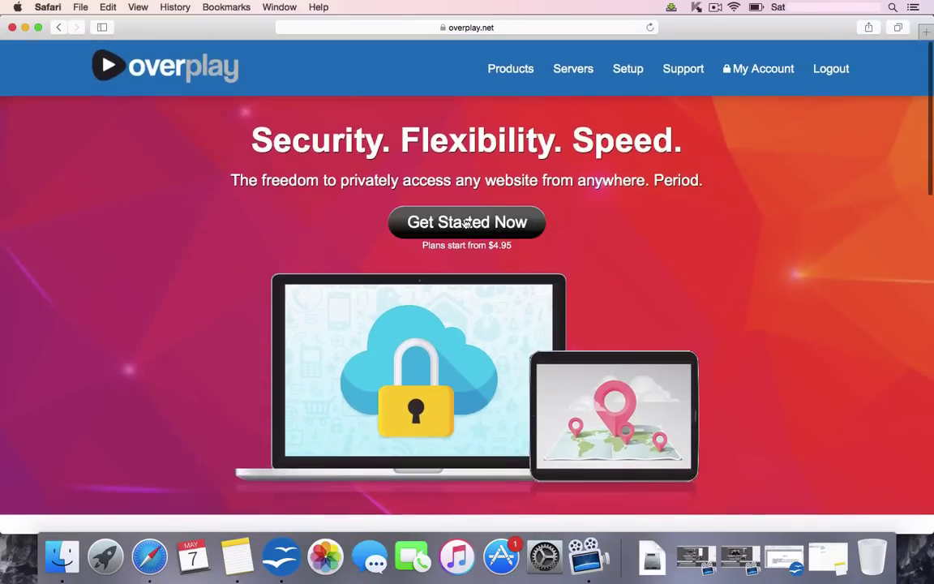
Step: Open the SmartDNS settings of the OverPlay account and check the service status and global settings
left_click(758, 69)
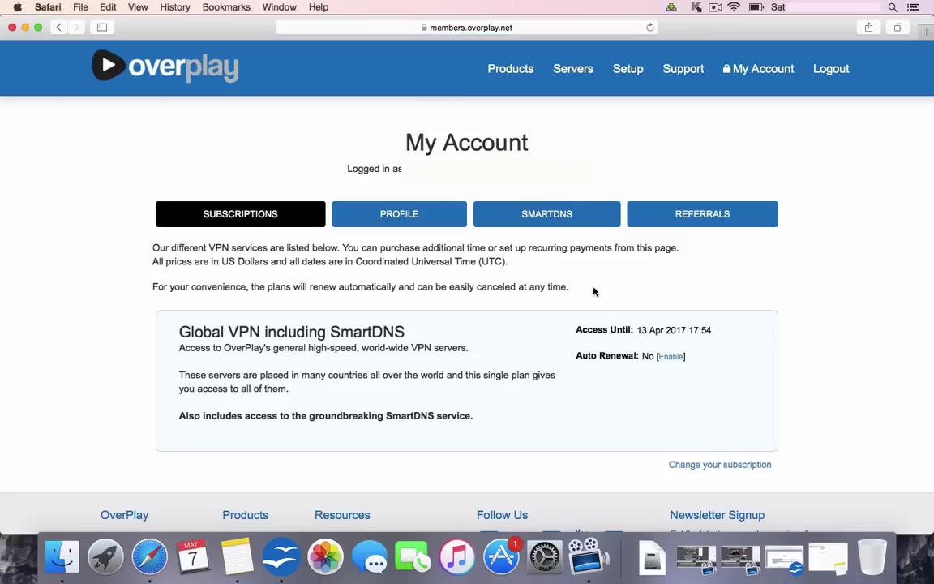
left_click(548, 217)
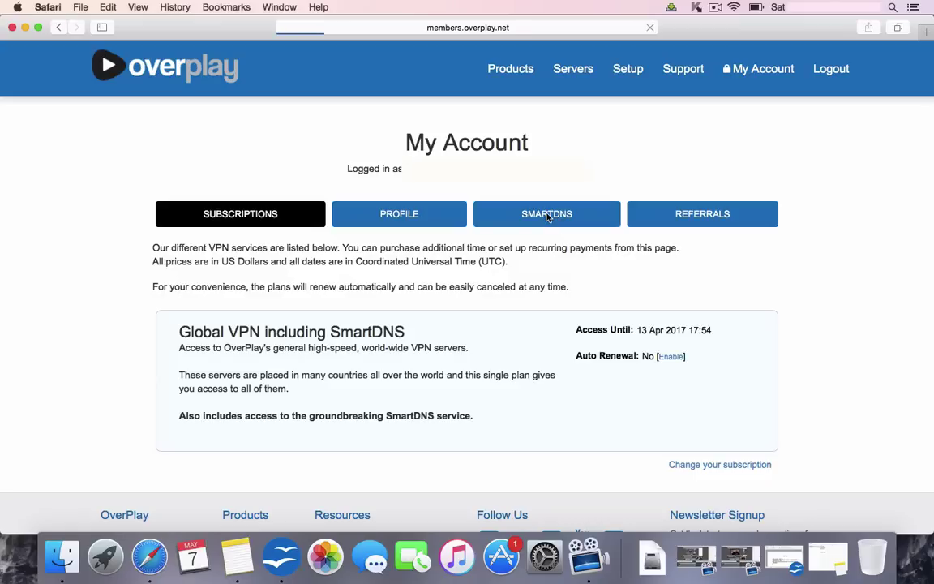
scroll(546, 217, "down", 5)
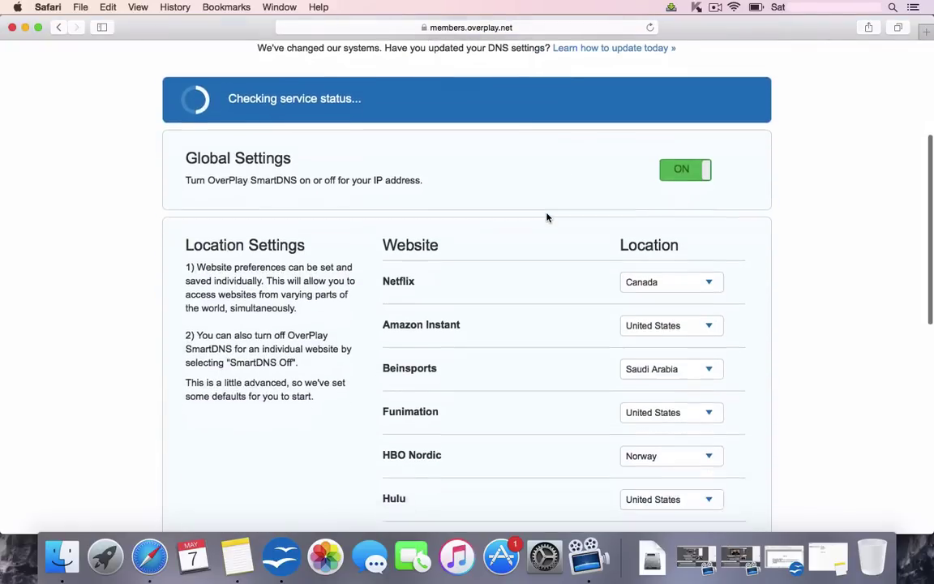
scroll(546, 217, "up", 2)
scroll(546, 217, "down", 3)
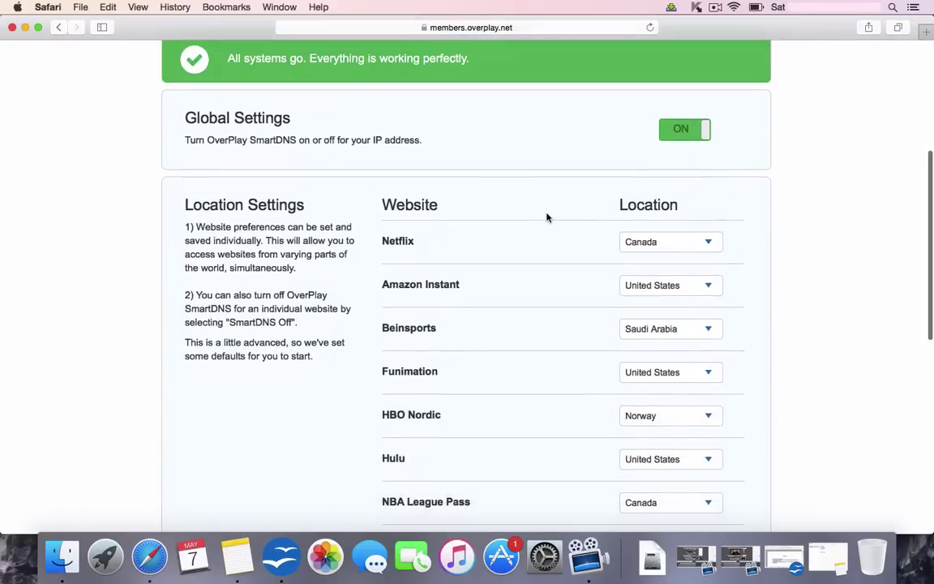
scroll(546, 217, "up", 2)
Step: Set the SmartDNS location for Netflix to United States and close the browser window
scroll(546, 217, "down", 5)
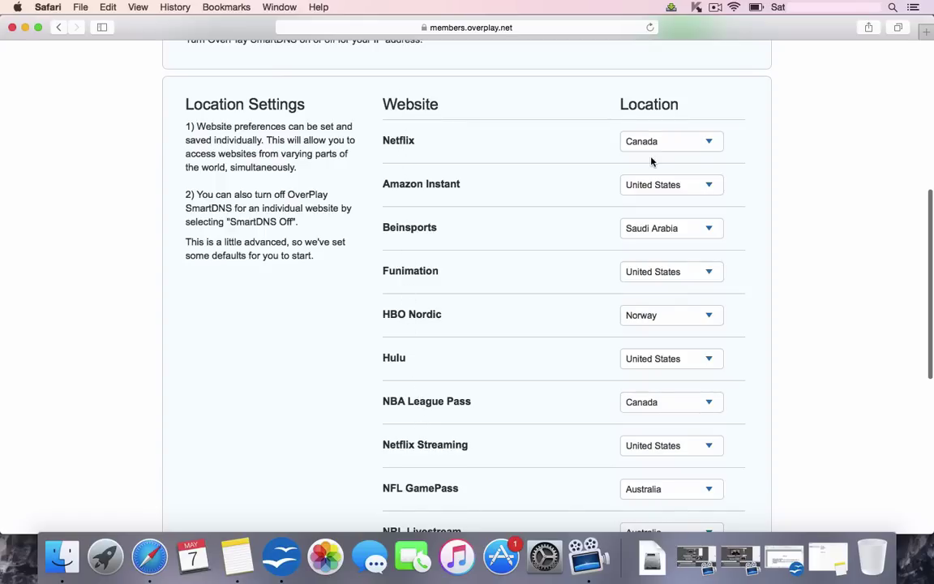
left_click(710, 142)
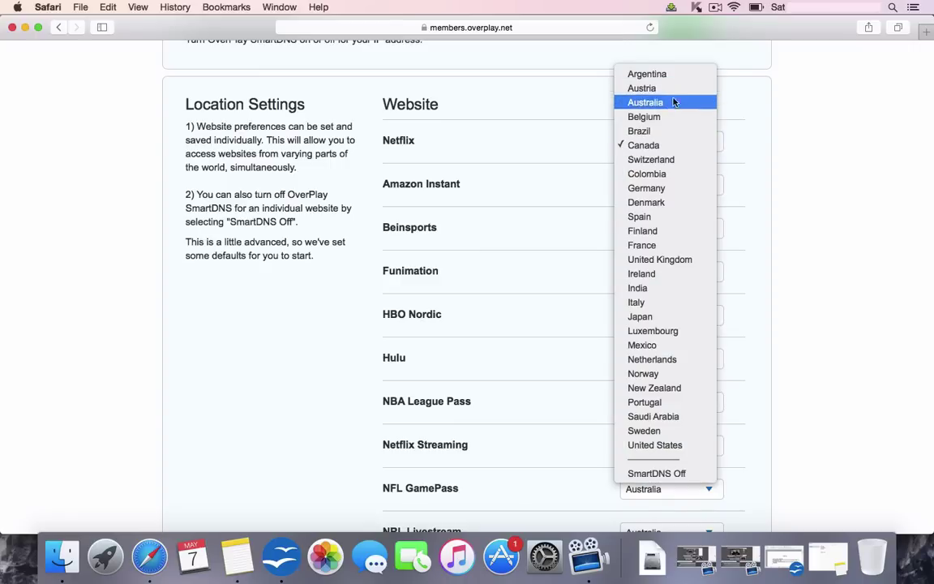
left_click(659, 445)
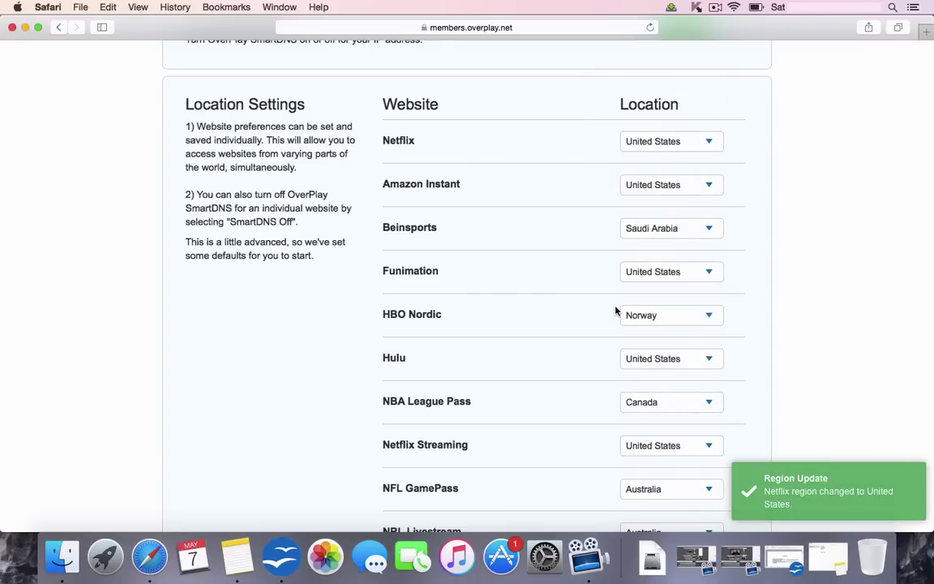
key("super+shift+2")
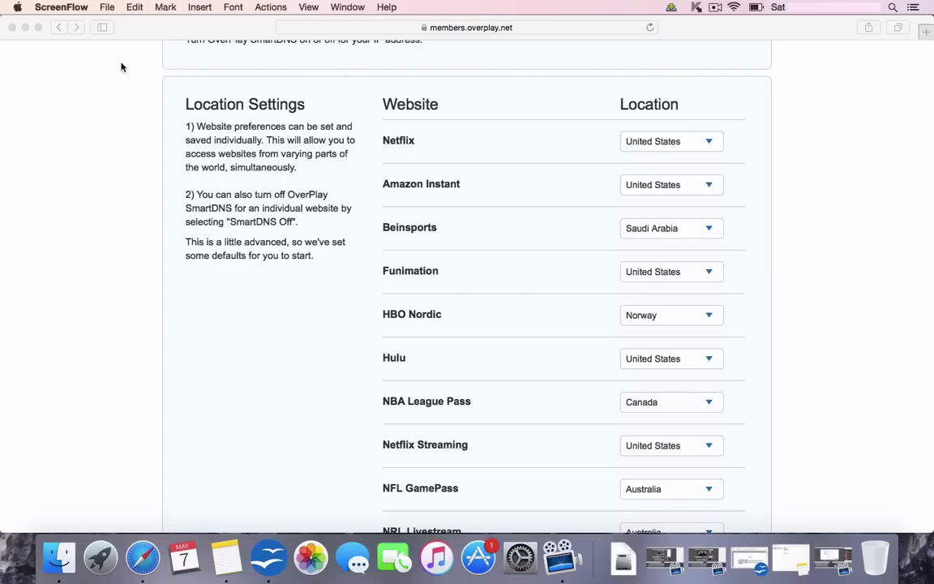
left_click(12, 27)
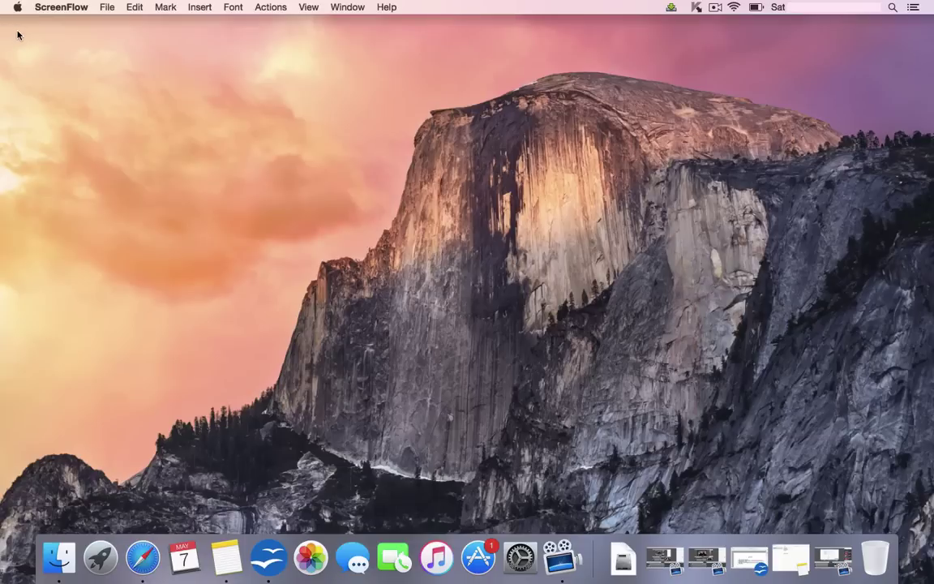
Step: Open netflix.com in a new Safari window and bring up the Continue Watching row
left_click(144, 558)
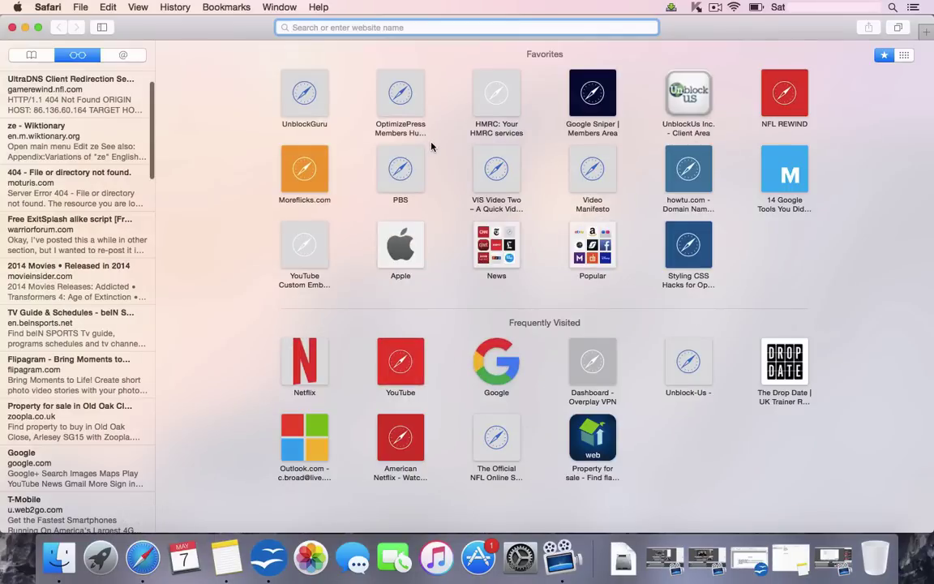
type("netflix.com")
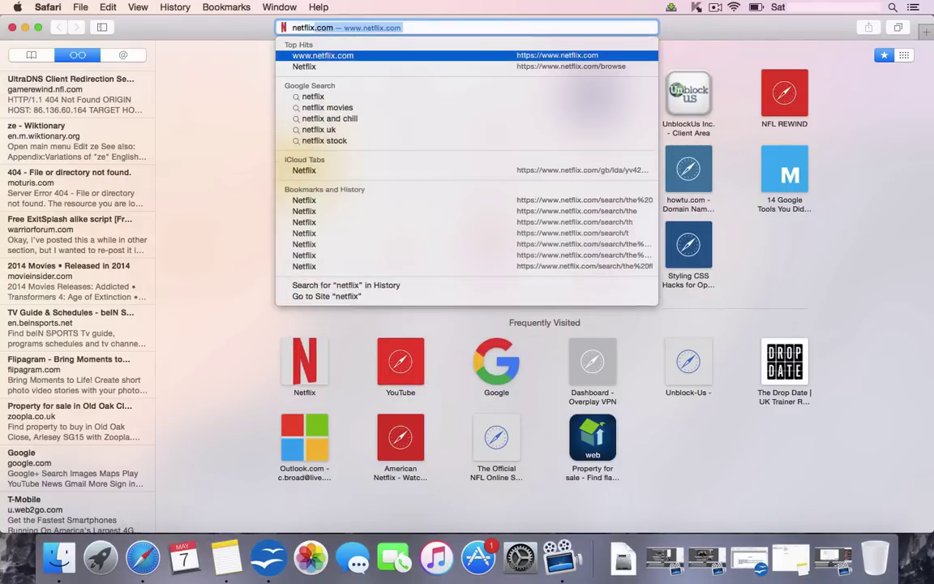
key("Return")
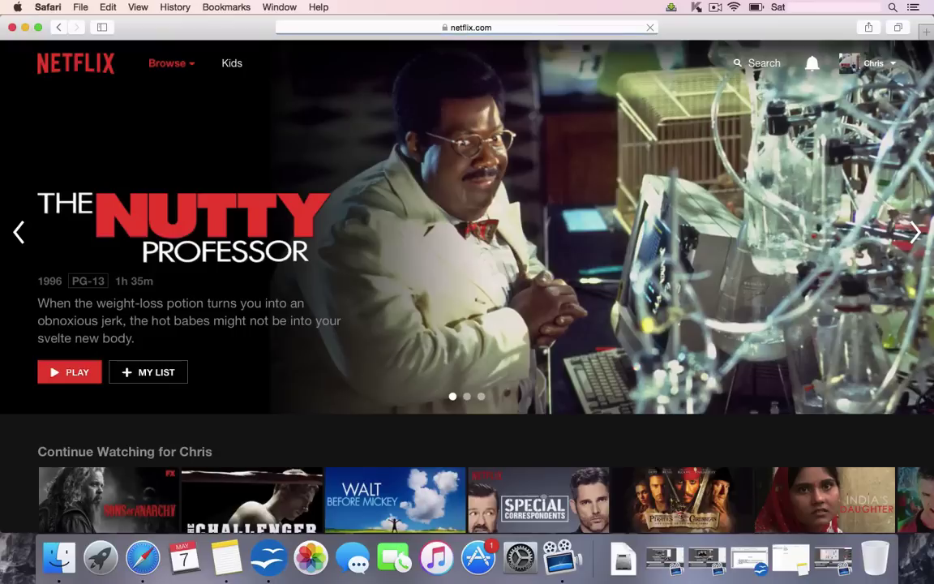
mouse_move(176, 64)
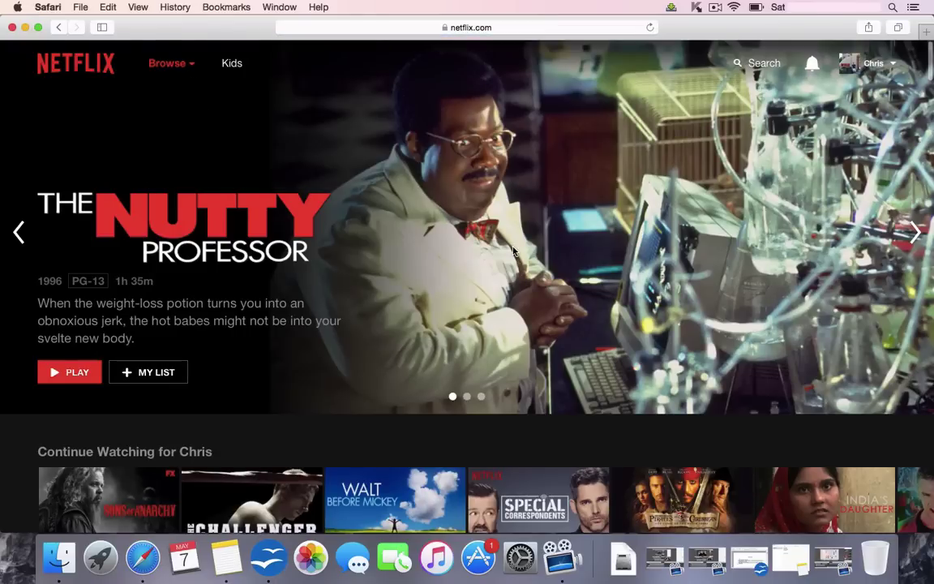
scroll(512, 249, "down", 5)
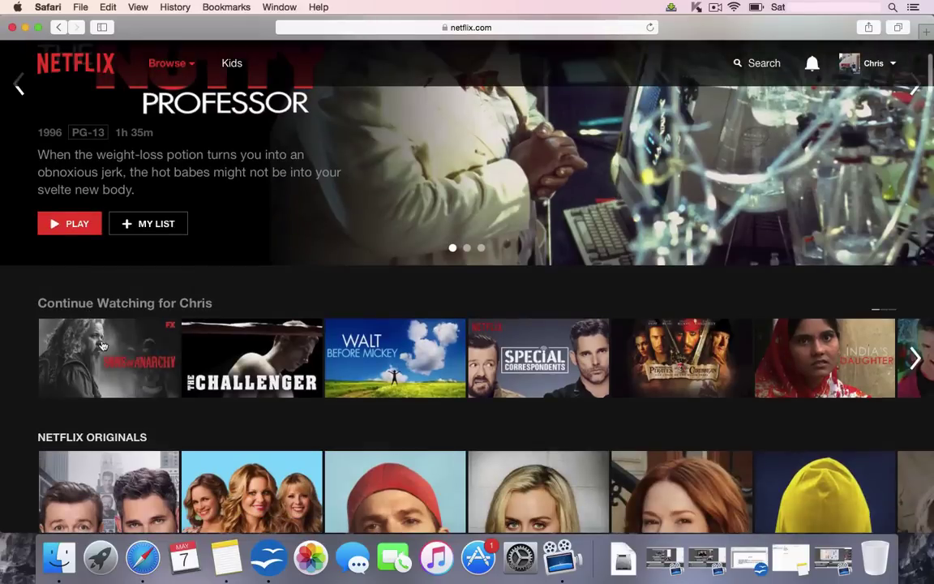
Step: Preview Sons of Anarchy in the Continue Watching row and search Netflix for "the flash"
mouse_move(138, 365)
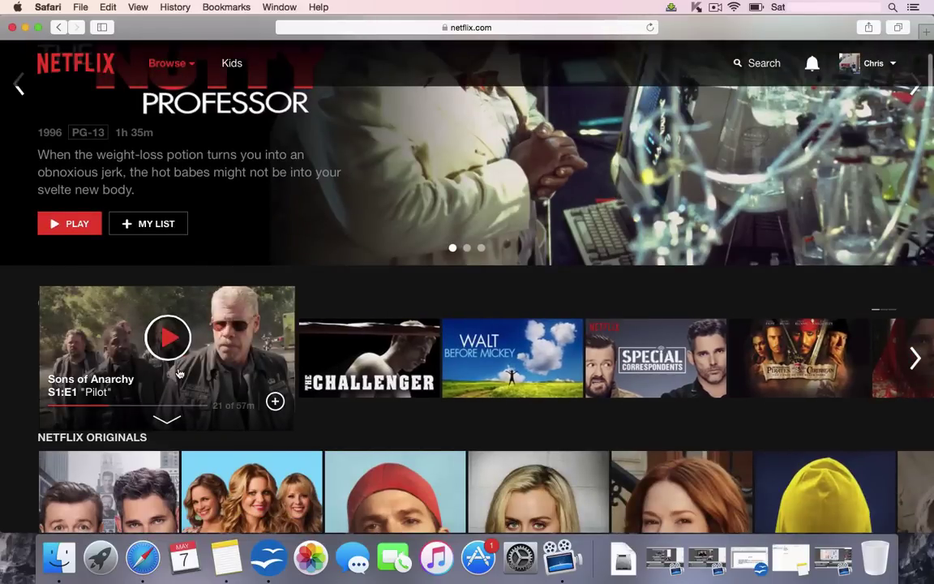
scroll(179, 373, "down", 3)
scroll(179, 373, "up", 5)
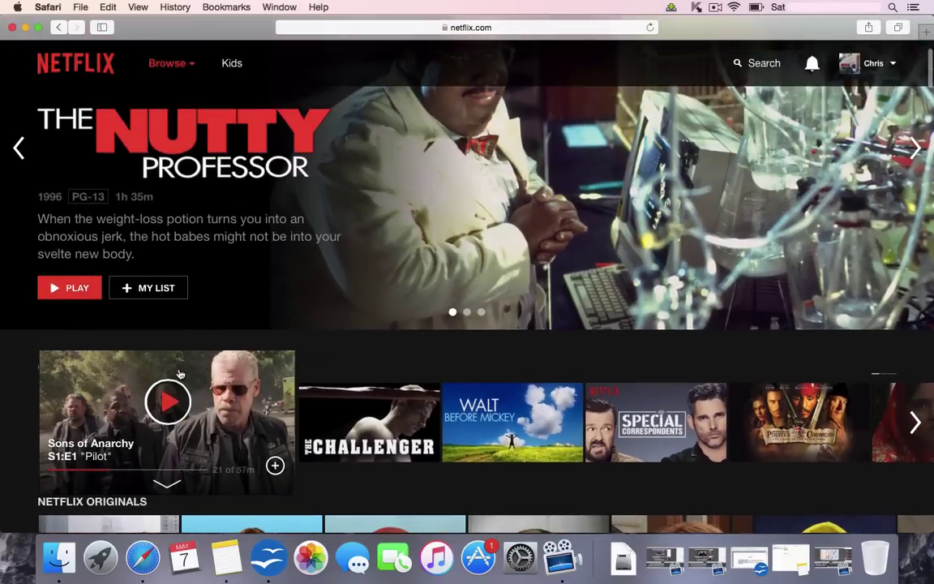
left_click(740, 63)
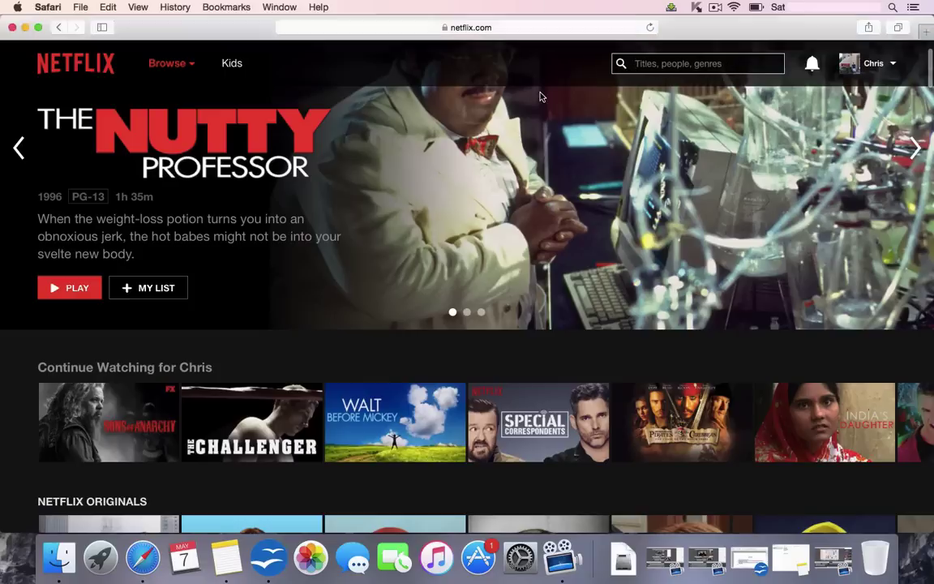
type("the flash")
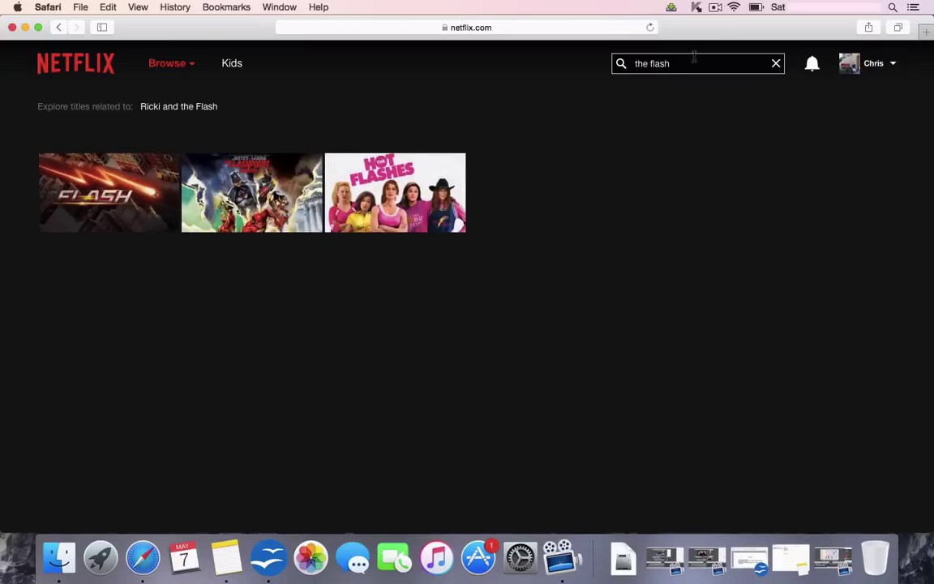
Step: Search Netflix for "the origin", preview The Originals, and minimize the browser window
left_click_drag(694, 57, 514, 64)
type("the origi")
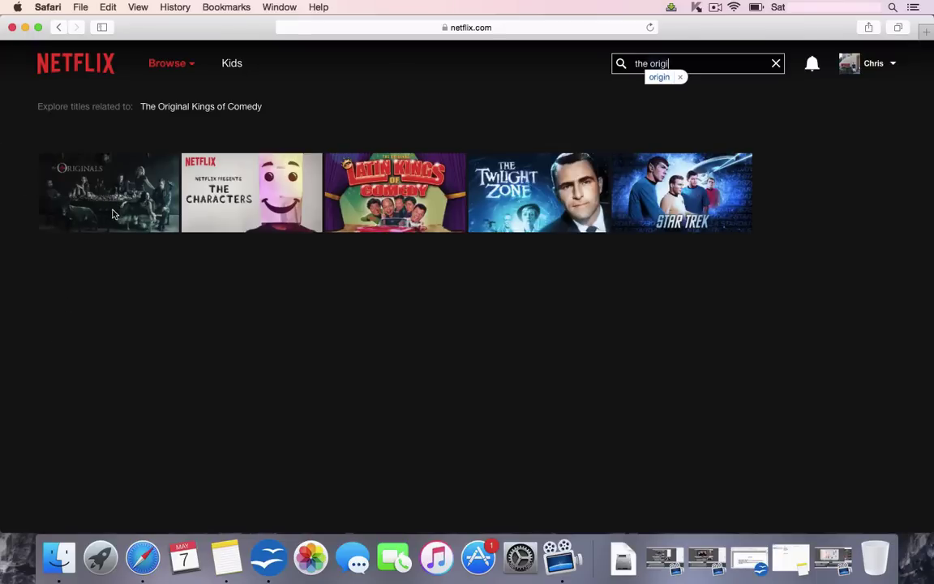
type("n")
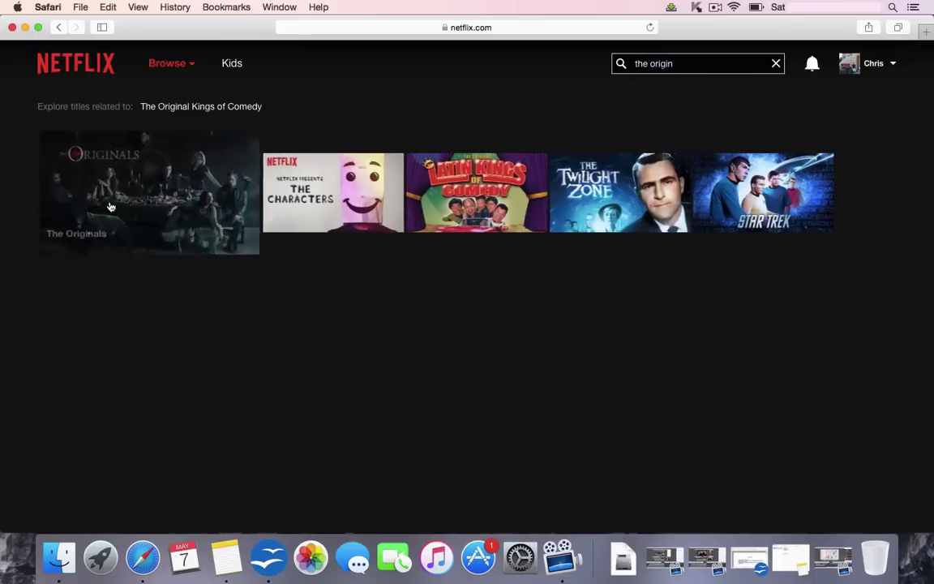
key("super+m")
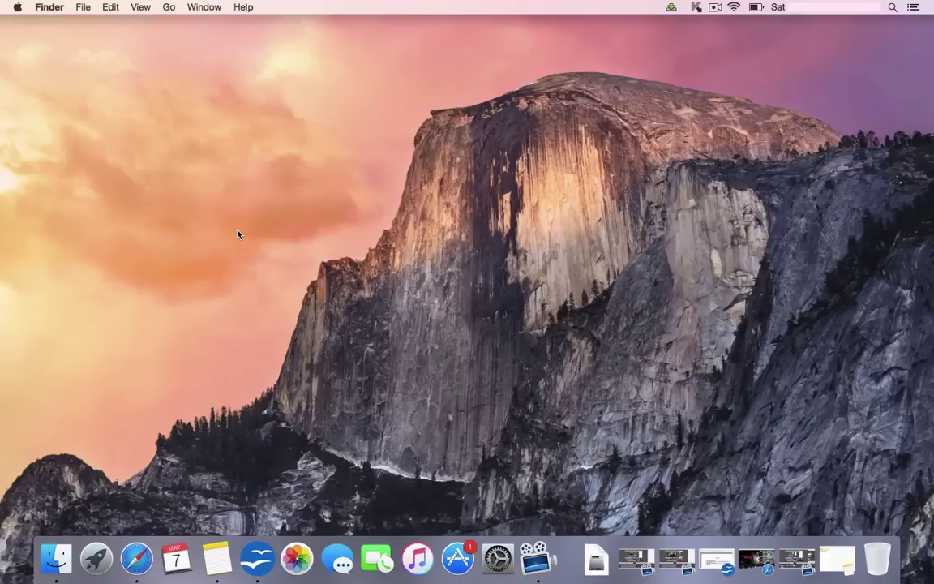
Step: Open the Network settings in System Preferences and bring up the advanced DNS settings of the Wi-Fi connection
left_click(17, 8)
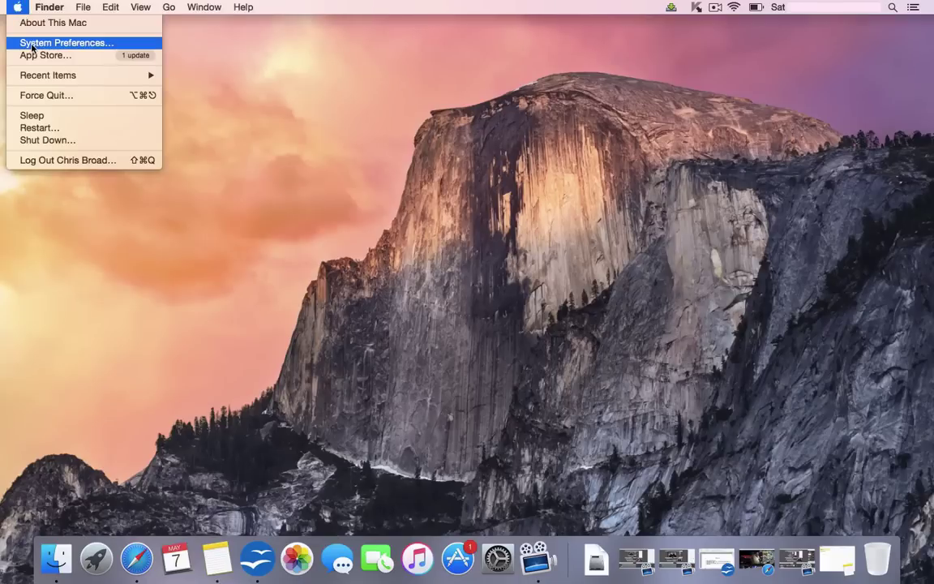
left_click(32, 45)
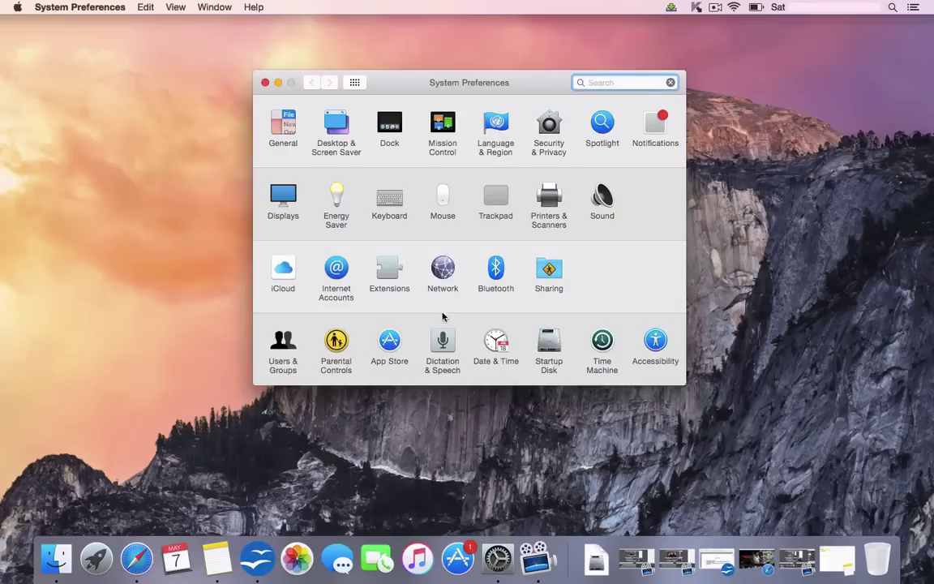
left_click(442, 272)
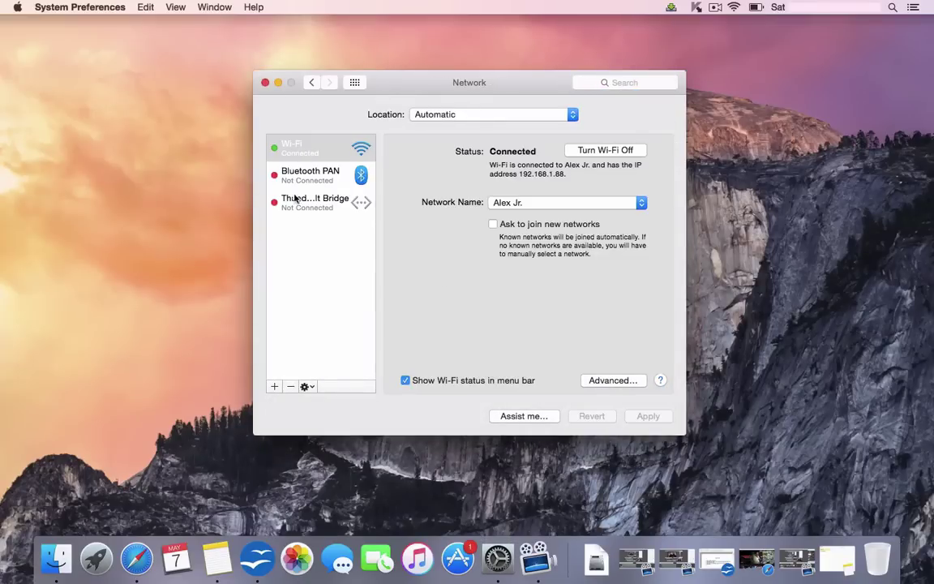
left_click(317, 153)
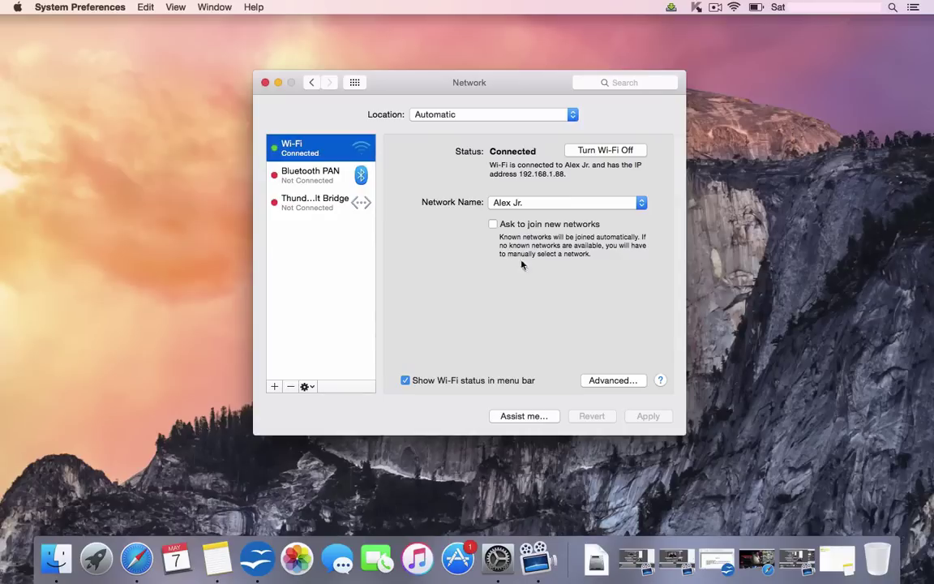
left_click(606, 381)
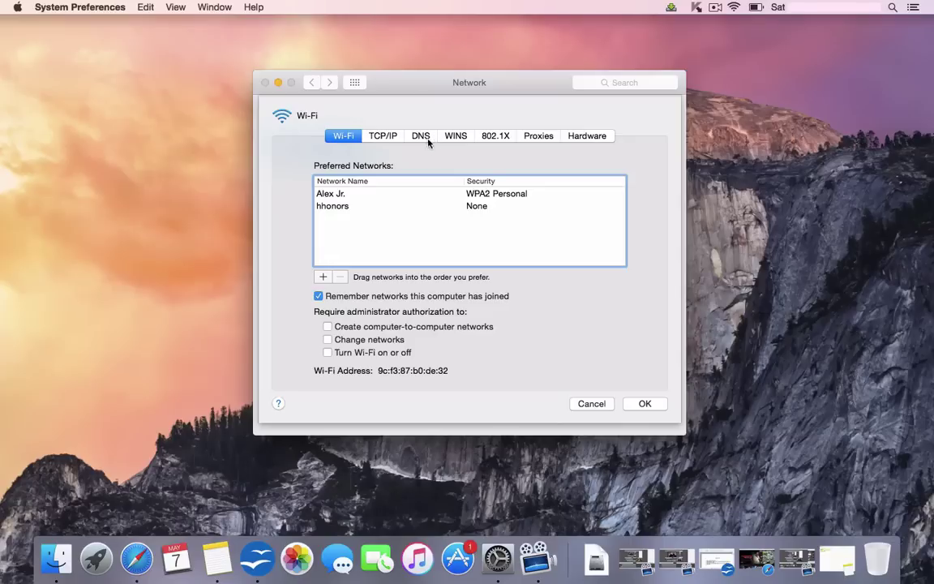
left_click(422, 139)
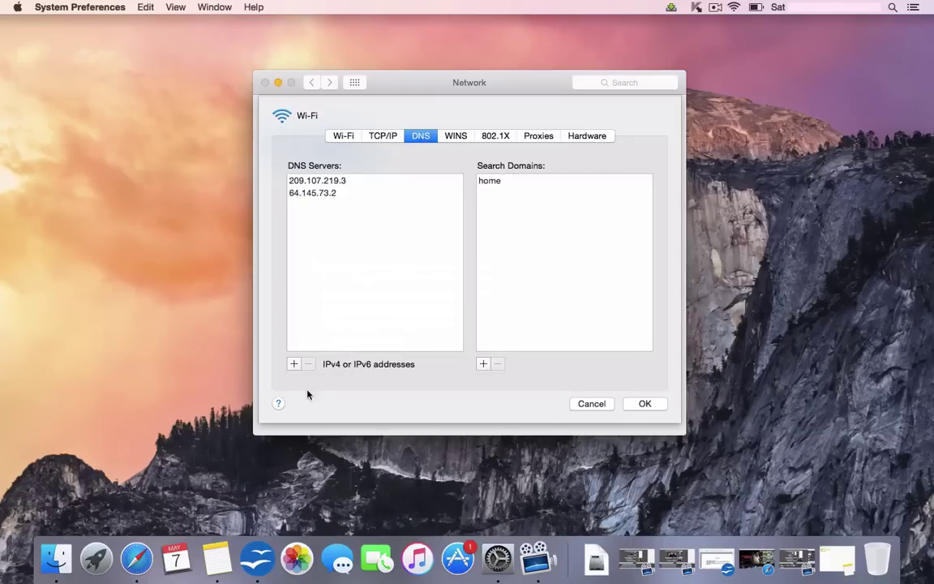
Step: Remove the DNS servers 209.107.219.3 and 64.145.73.2 from the Wi-Fi connection
left_click(325, 181)
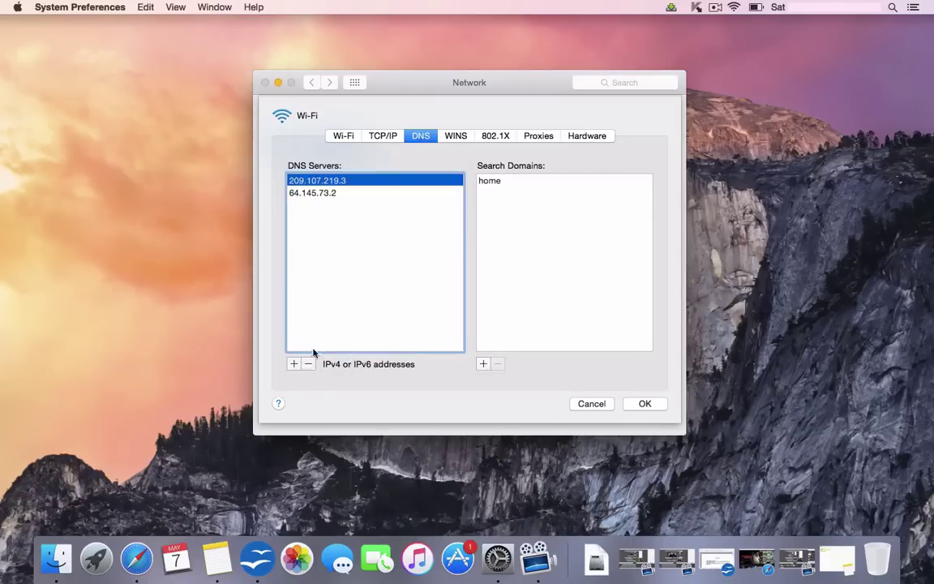
left_click(308, 364)
left_click(308, 363)
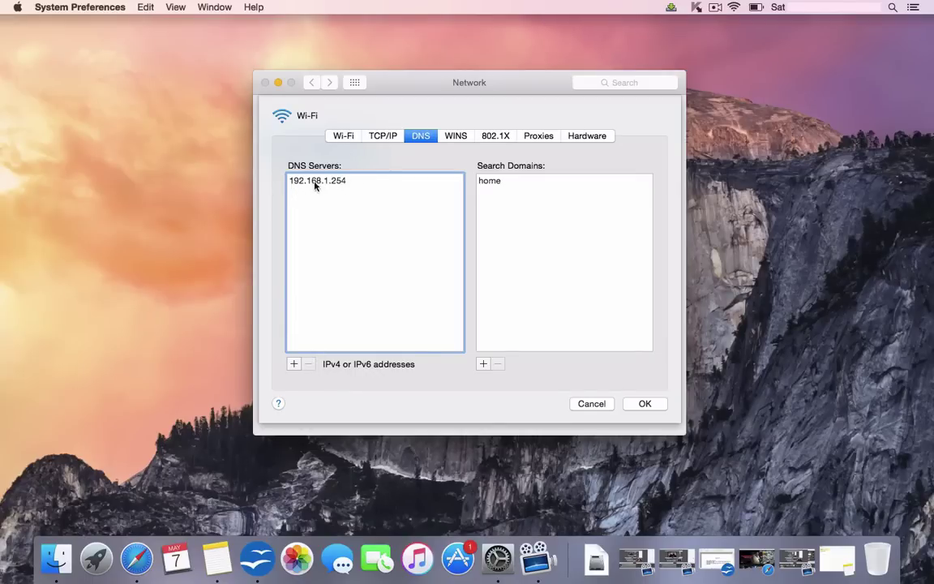
Step: Switch to Notes, record the default DNS server 192.168.1.254 in the empty note, and minimize the window
left_click(219, 561)
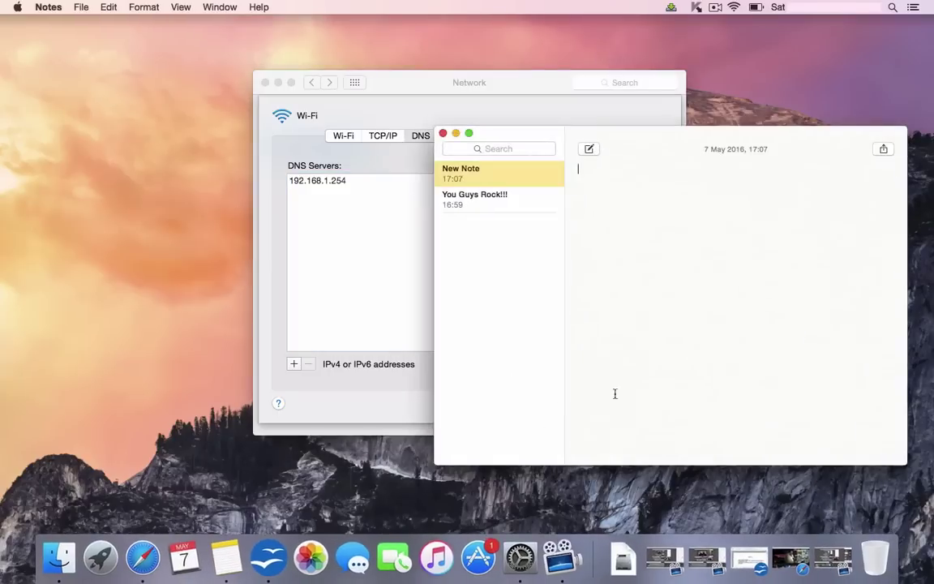
type("192")
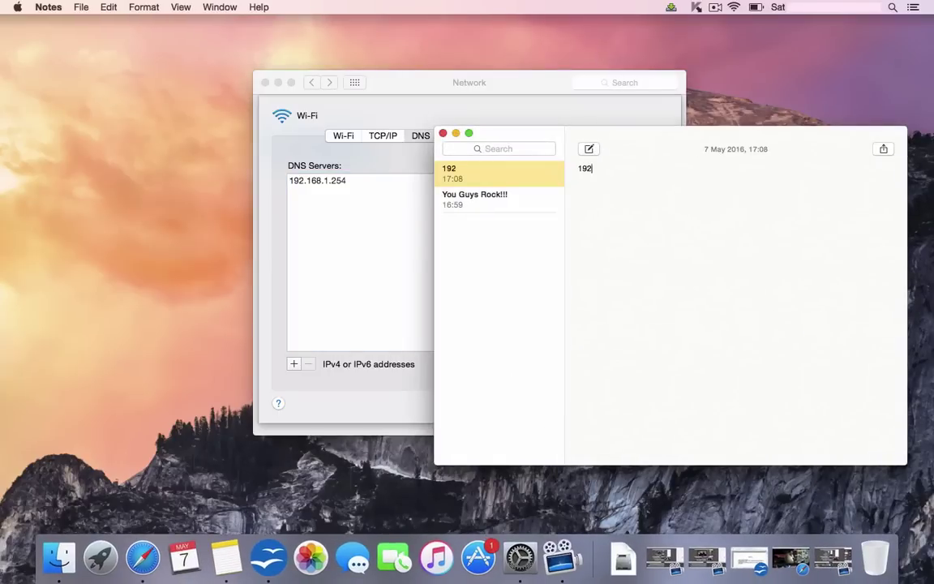
type(".168.1.254")
key("super+m")
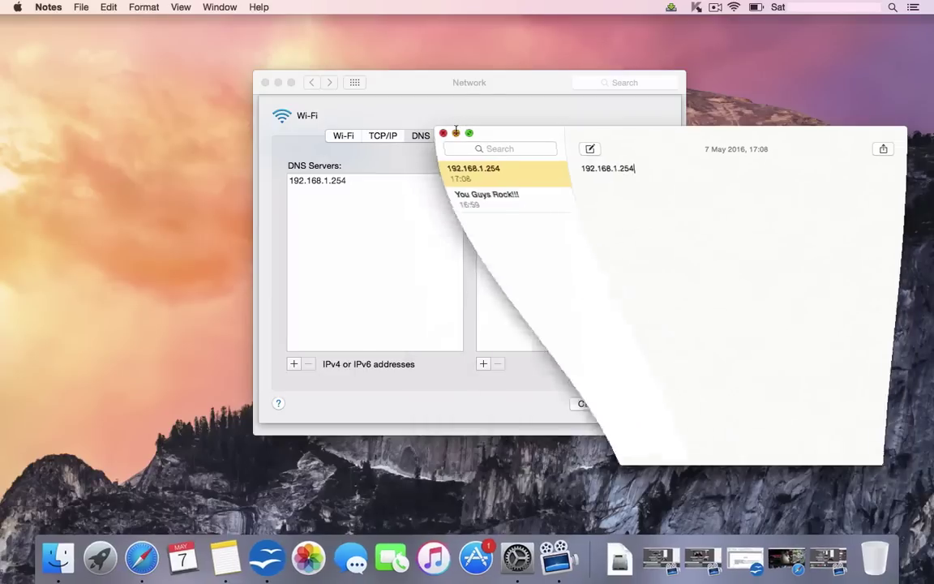
Step: Add 209.107.219.3 and 64.145.73.2 as DNS servers for the Wi-Fi connection
left_click(383, 183)
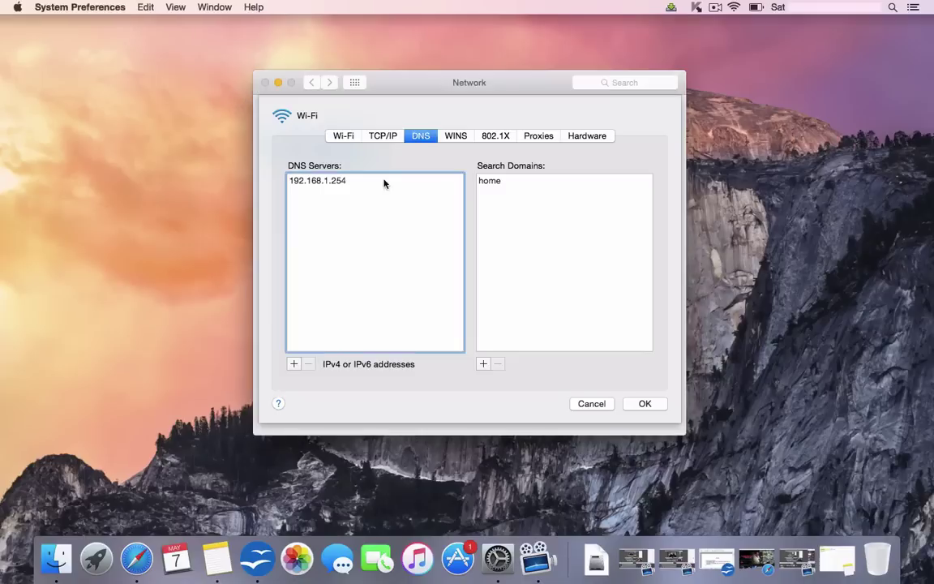
left_click(294, 364)
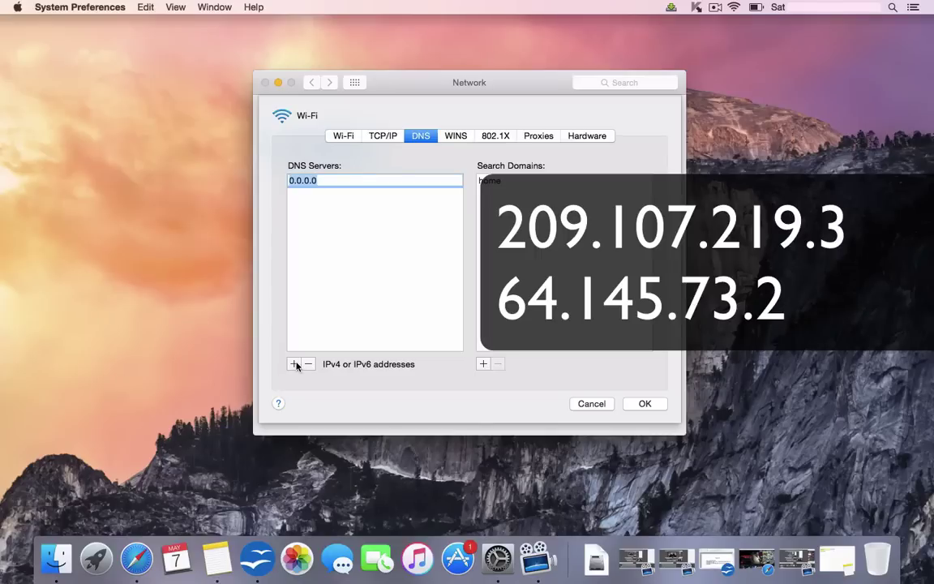
type("209.107.219")
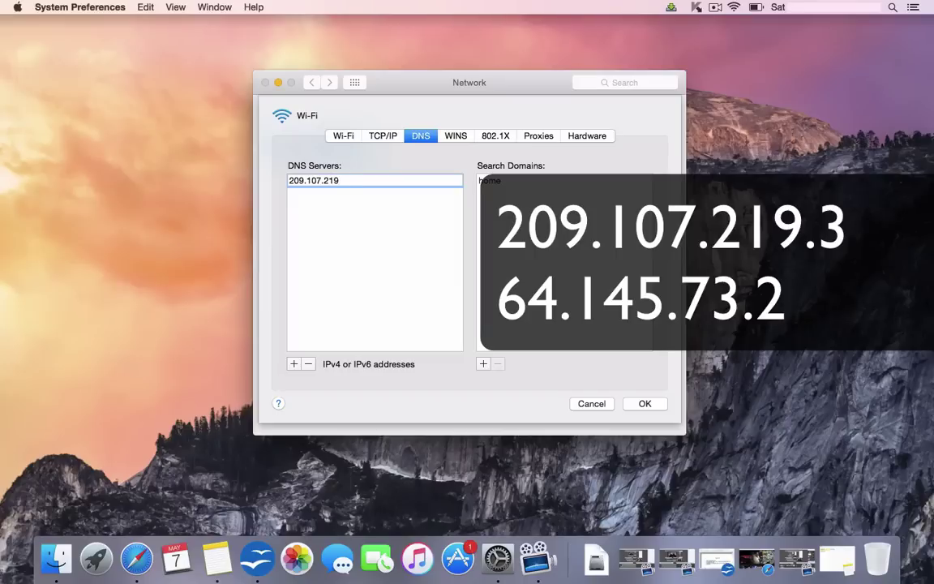
type(".3")
left_click(294, 364)
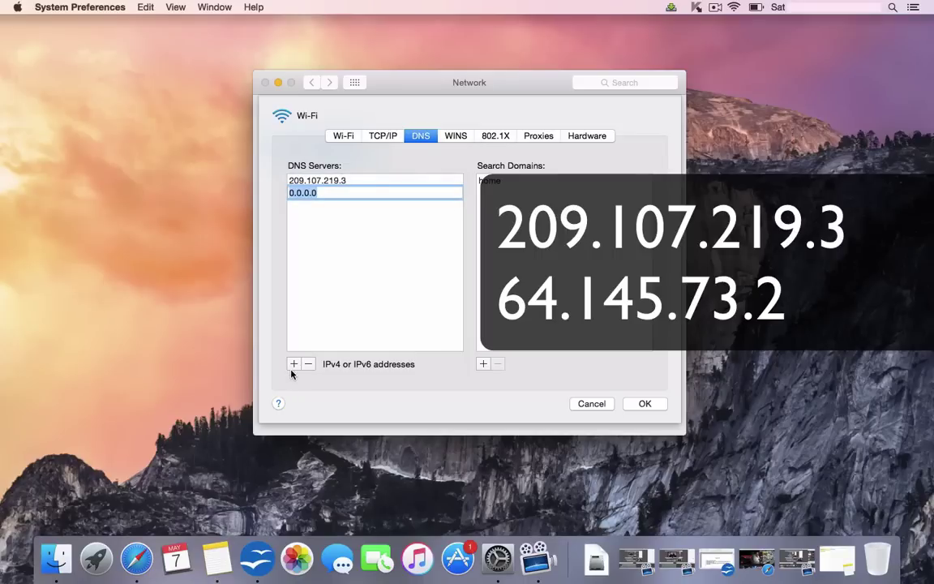
type("64.145.73.2")
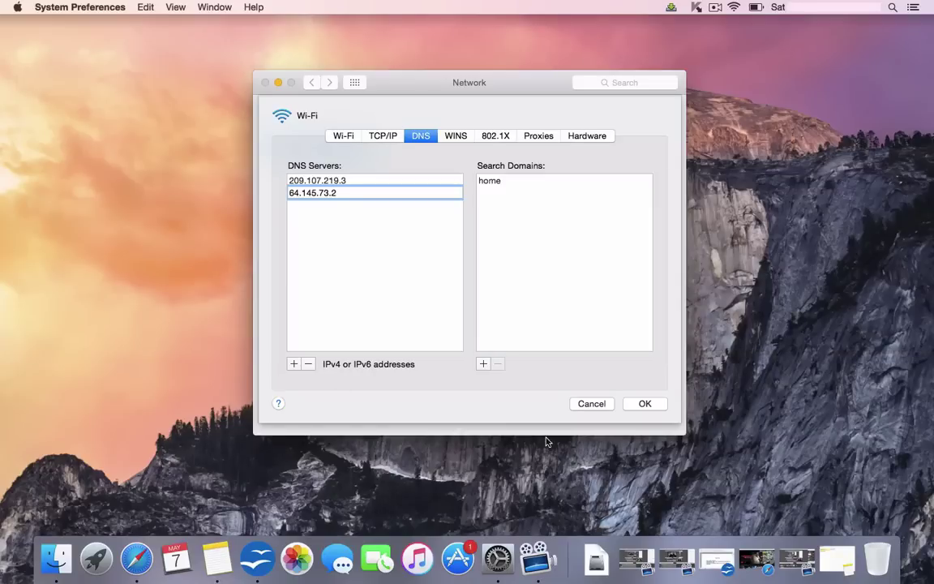
Step: Accept the DNS changes, apply them to the Wi-Fi connection, and close the Network settings
left_click(647, 404)
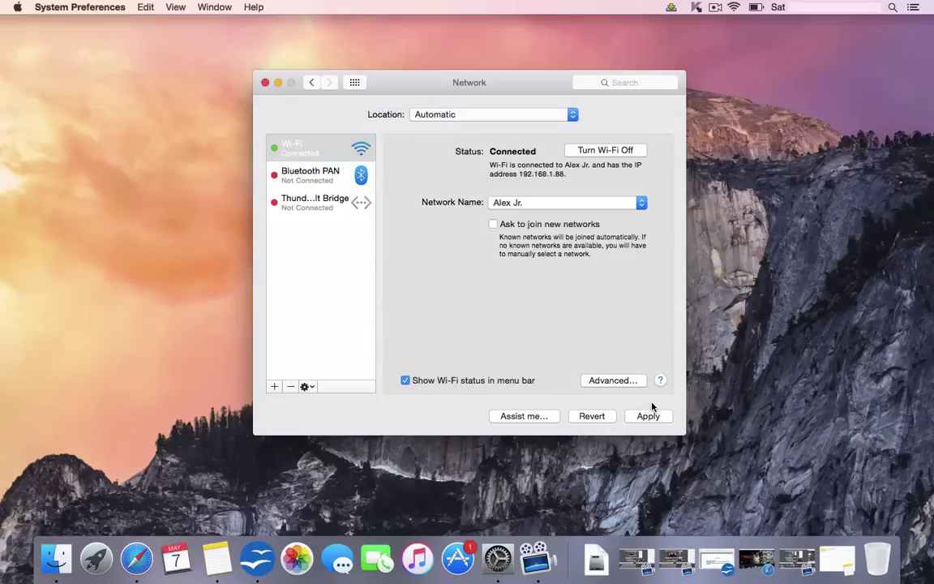
left_click(645, 416)
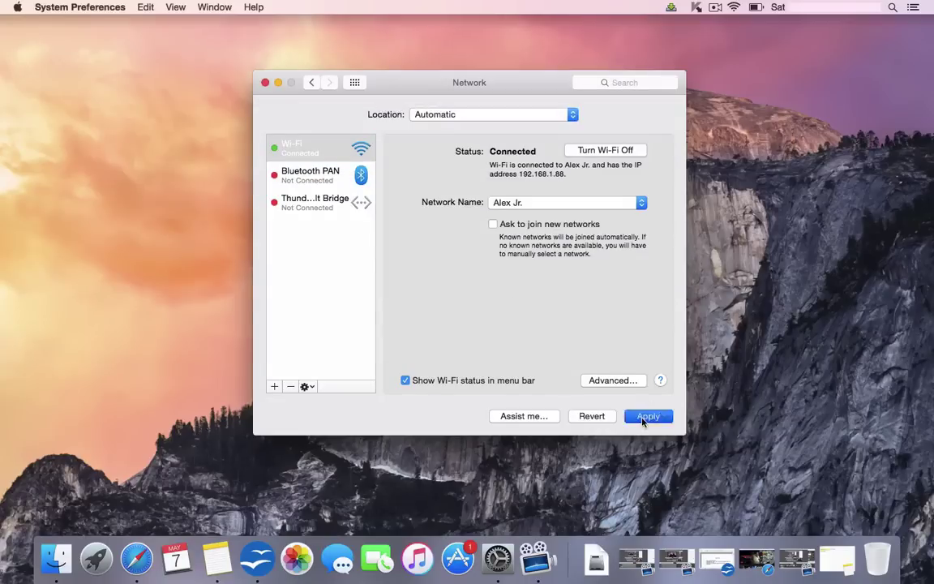
left_click(265, 83)
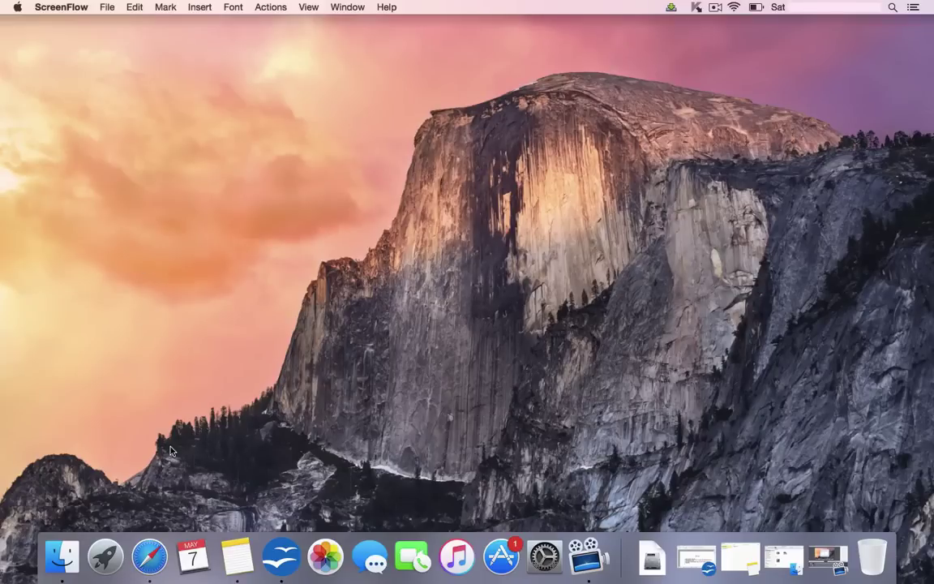
left_click(149, 556)
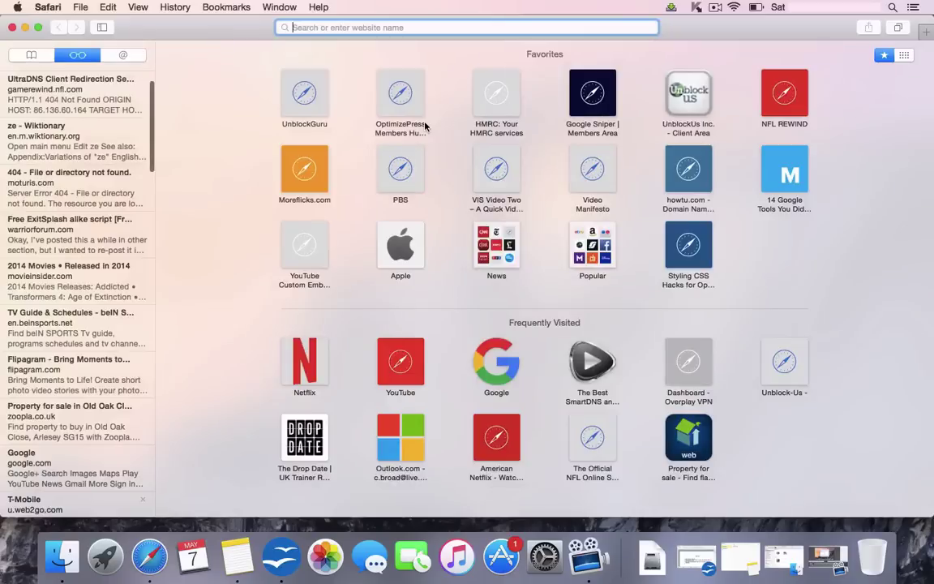
type("www.ov")
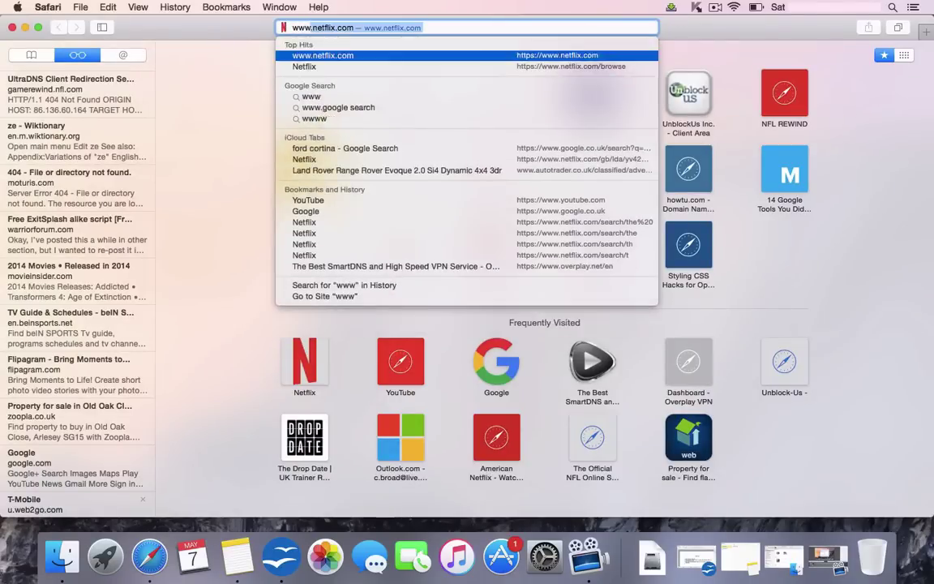
type("er-")
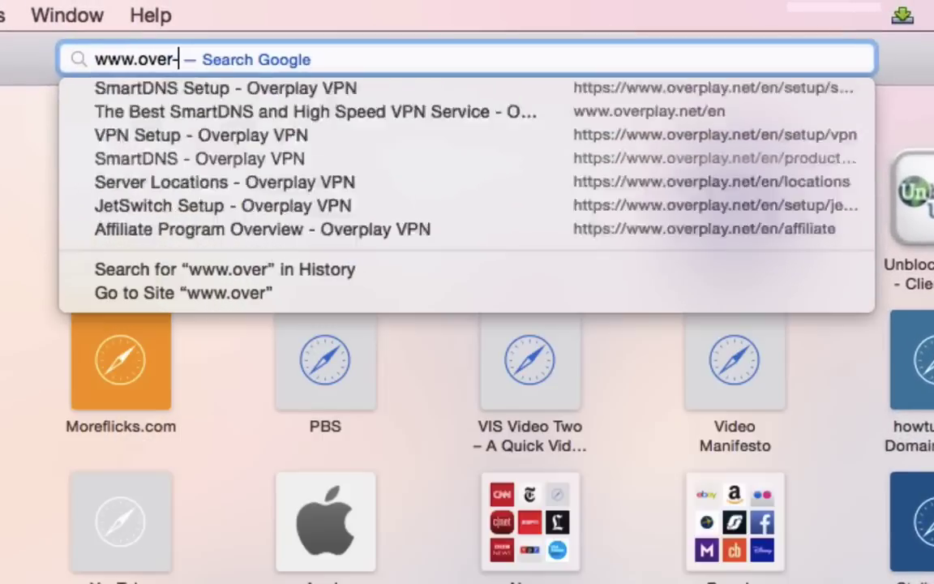
type("play.net")
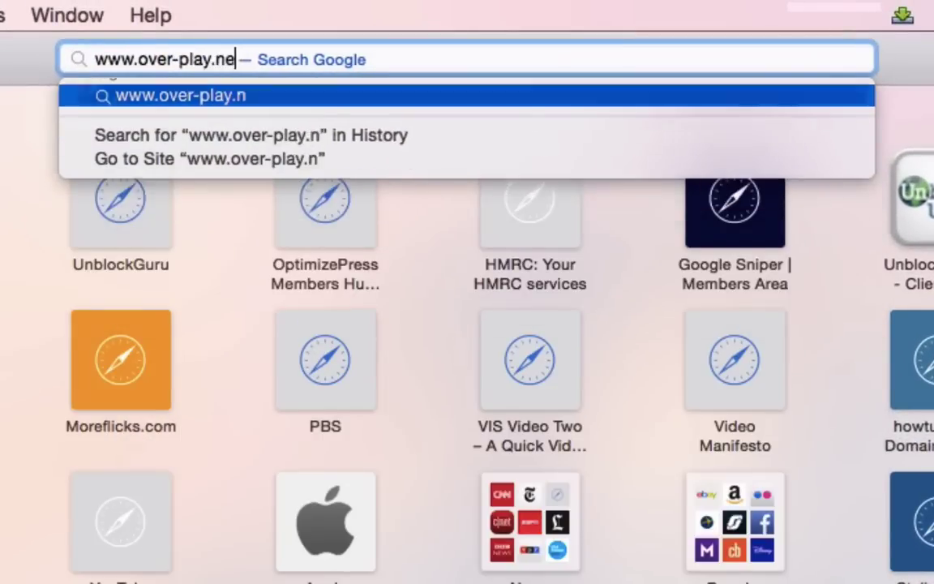
key("Return")
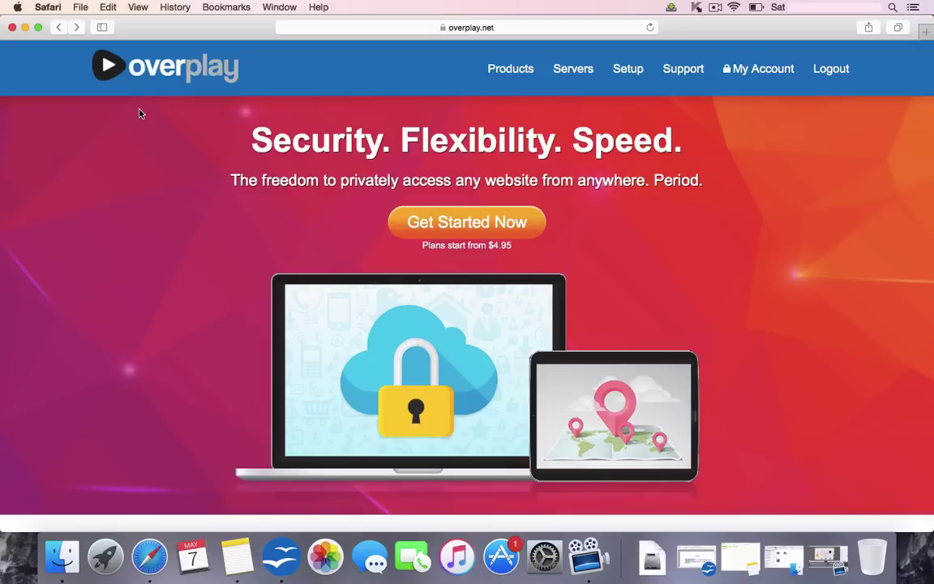
Step: Open the OverPlay plans page and review the subscription lengths and prices offered for SmartDNS
left_click(435, 226)
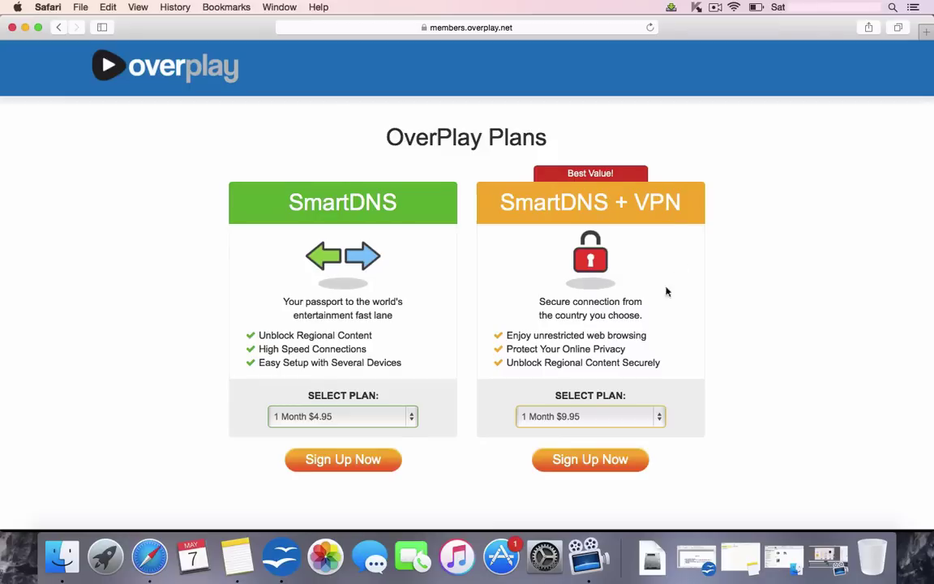
scroll(477, 370, "down", 3)
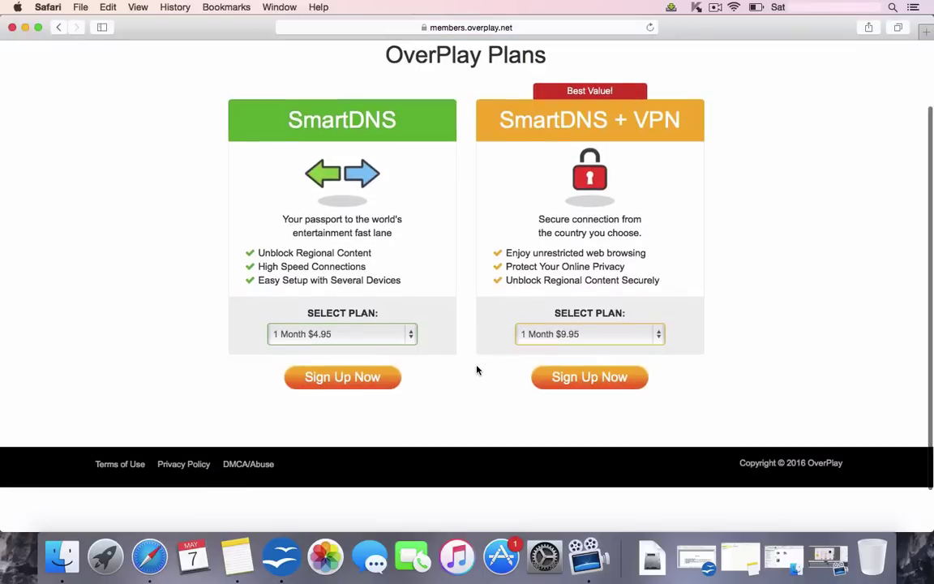
left_click(410, 334)
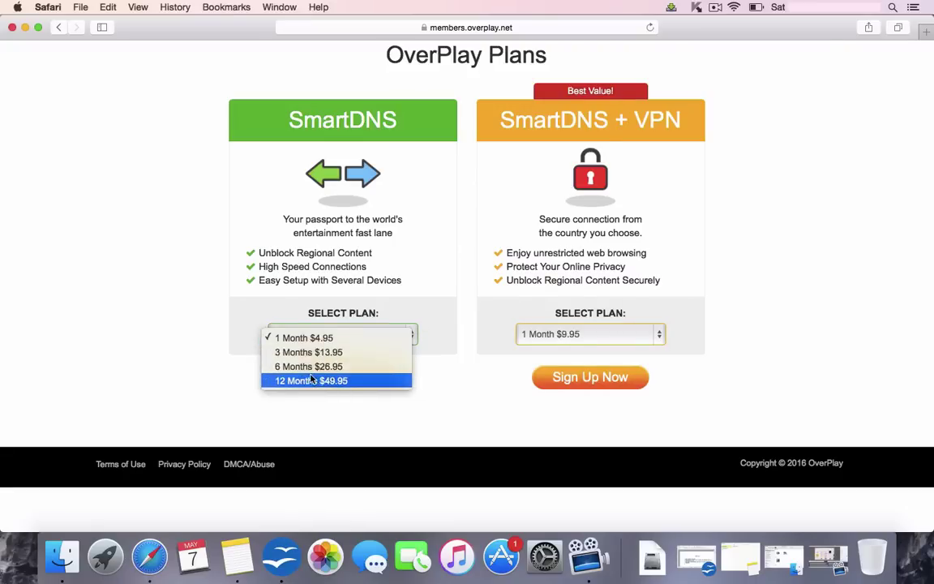
left_click(438, 306)
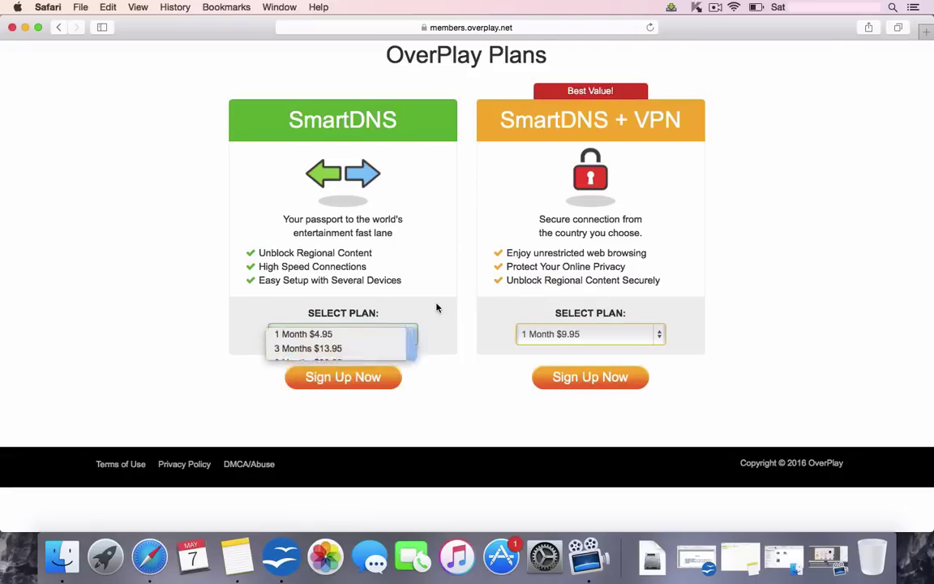
Step: Sign up for the 1-month $4.95 SmartDNS plan and bring up its account information form
left_click(341, 376)
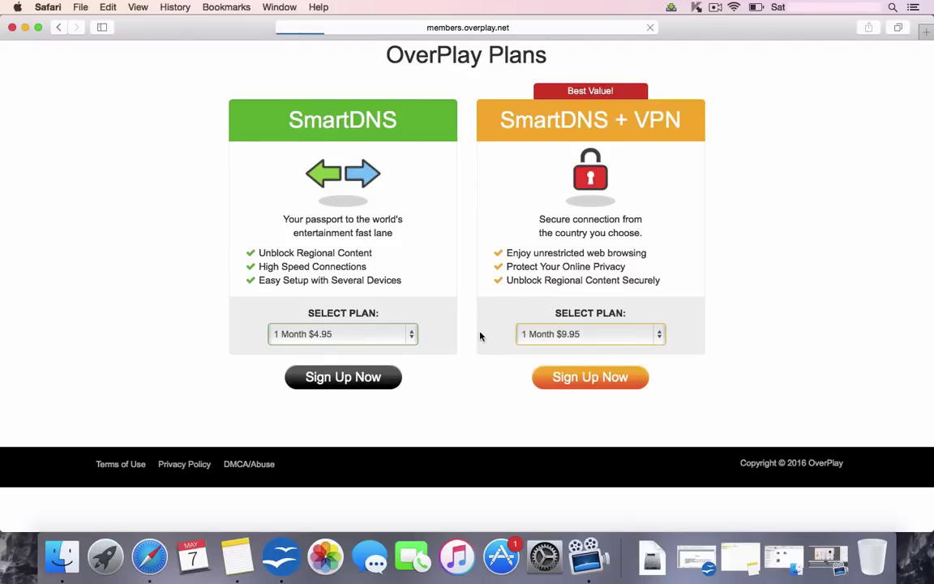
scroll(480, 336, "down", 1)
scroll(480, 336, "down", 5)
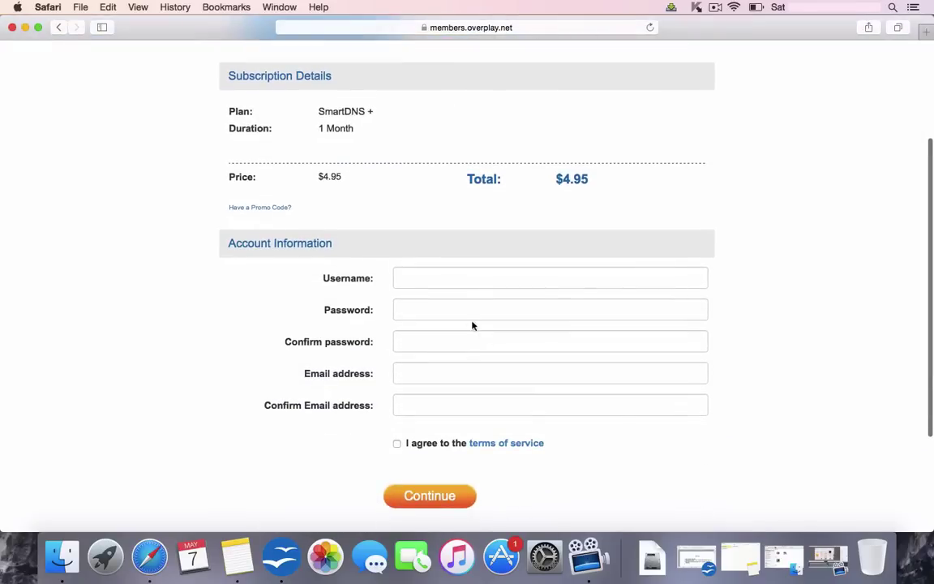
Step: Enter a username and the account password in the checkout form and select the password confirmation field
left_click(417, 279)
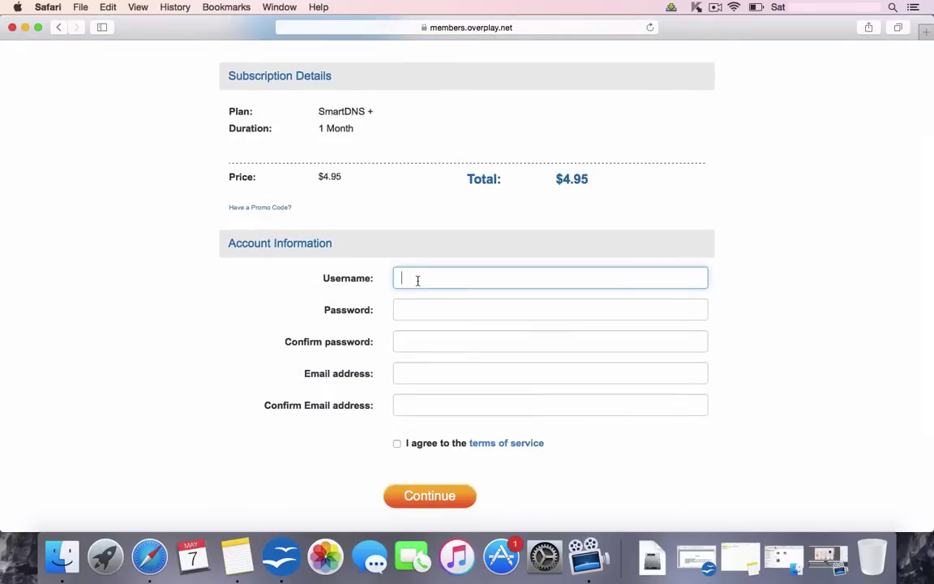
type("Chris")
key("Tab")
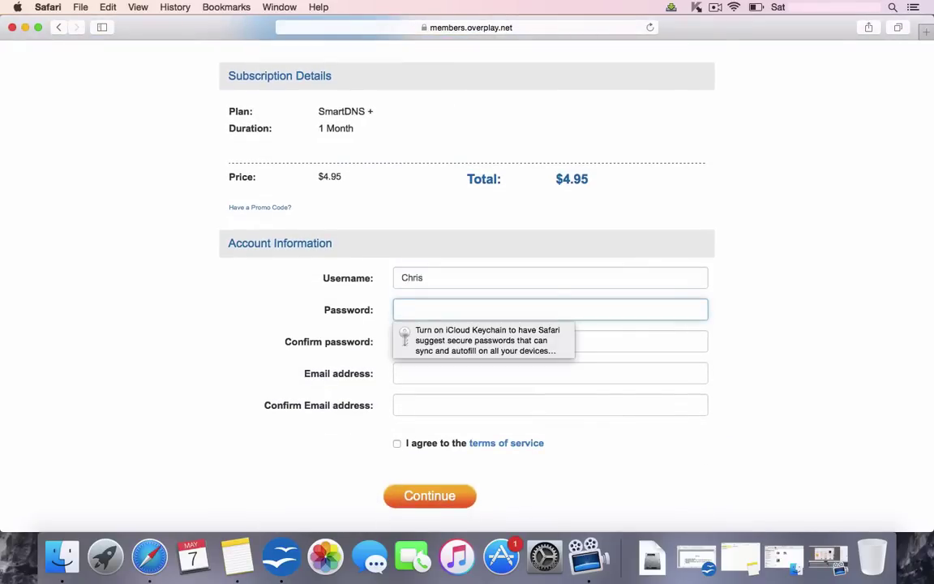
type("aaaaaa")
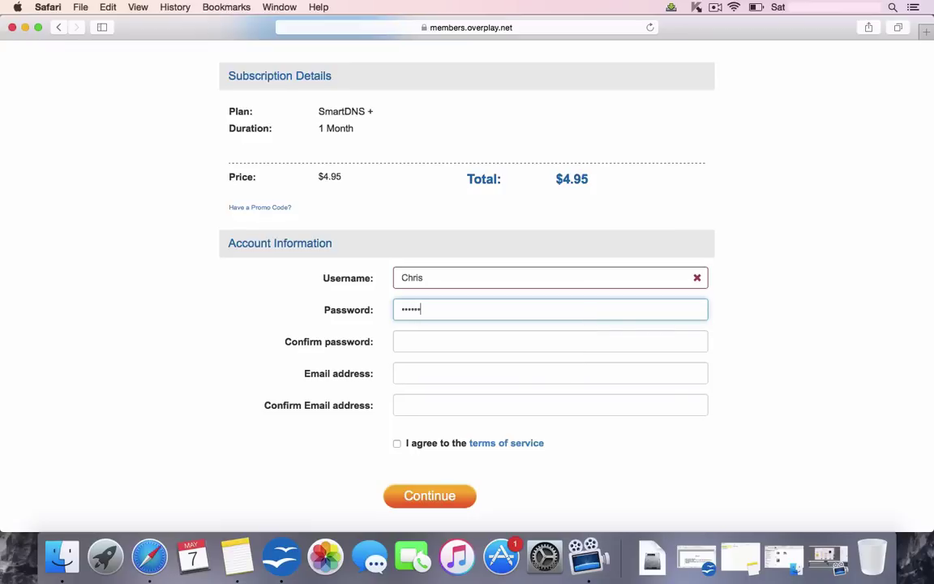
left_click(424, 338)
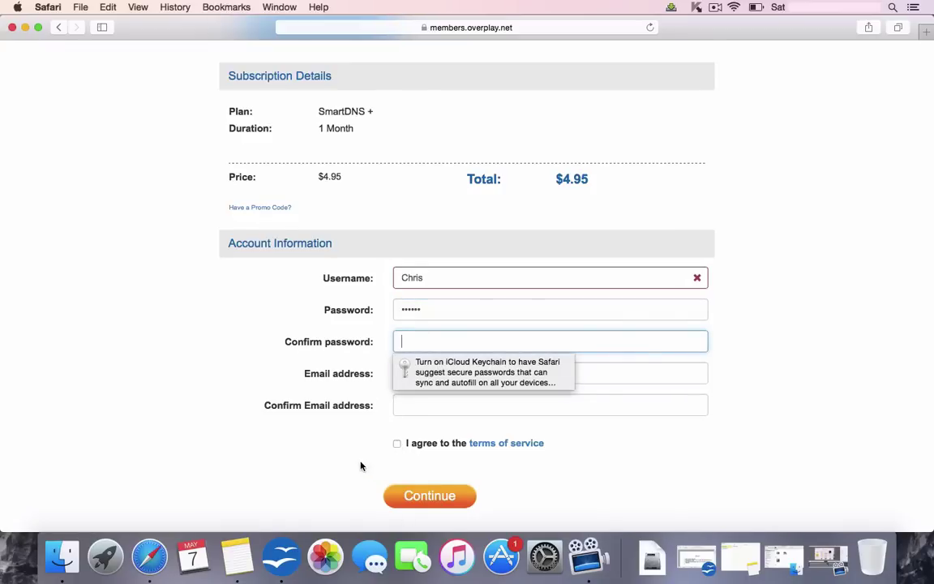
Step: Leave the checkout for the OverPlay home page and open the SmartDNS settings of the existing account
scroll(361, 467, "down", 3)
scroll(402, 337, "up", 8)
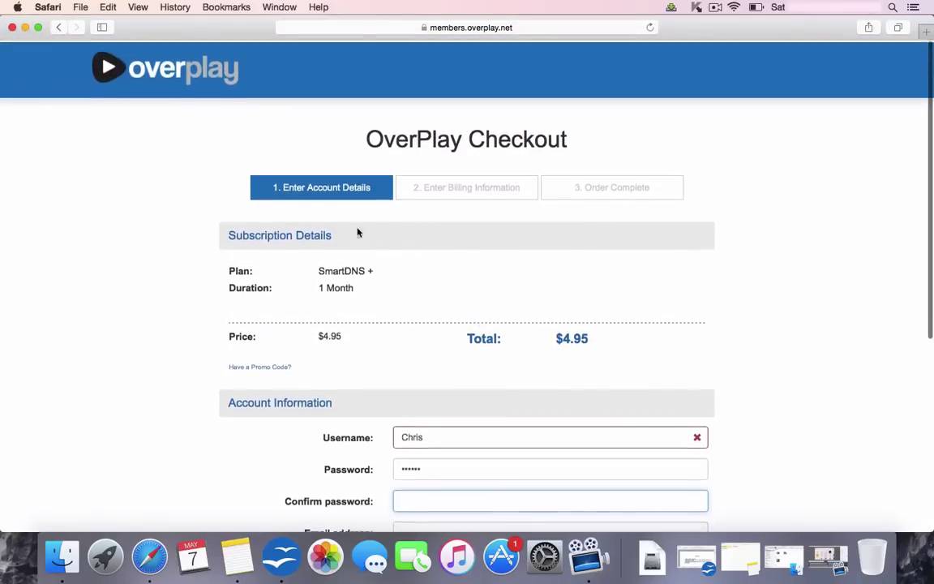
left_click(171, 73)
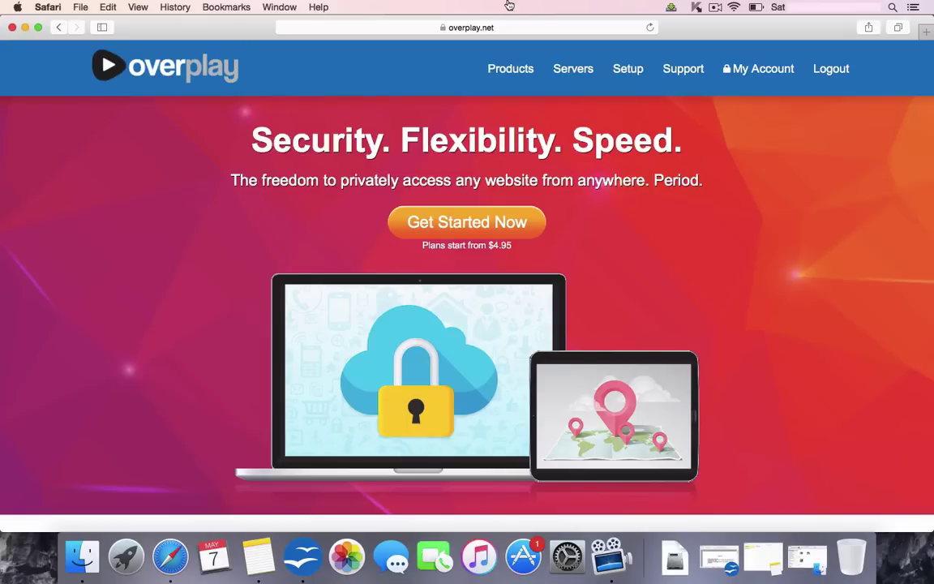
left_click(750, 73)
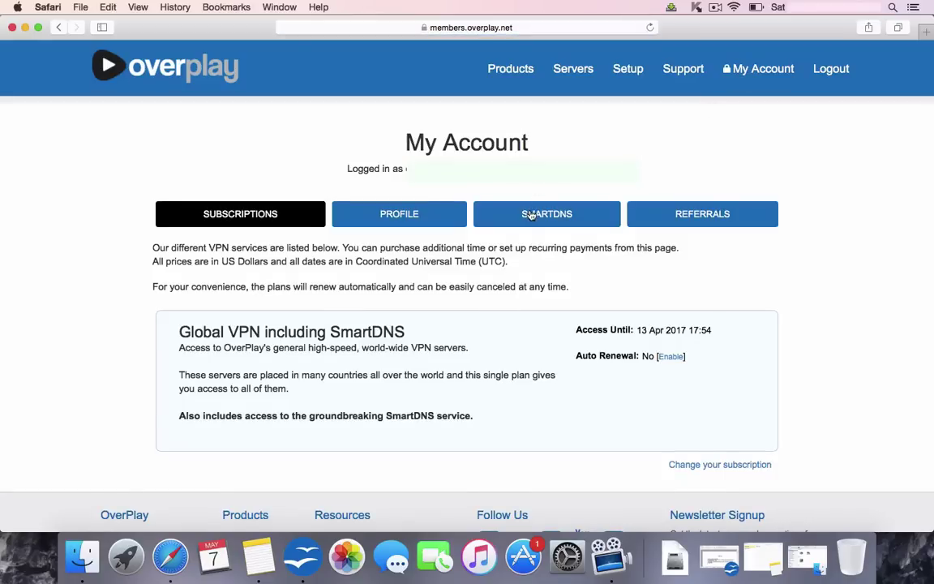
left_click(531, 215)
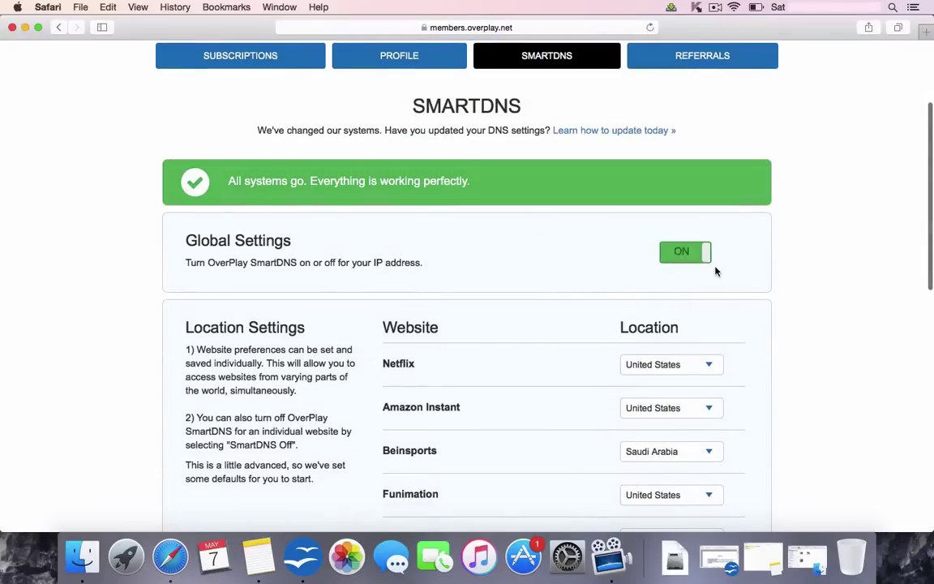
Step: Review the countries offered as Netflix locations in the SmartDNS location settings without changing the selection
scroll(715, 269, "down", 2)
left_click(712, 288)
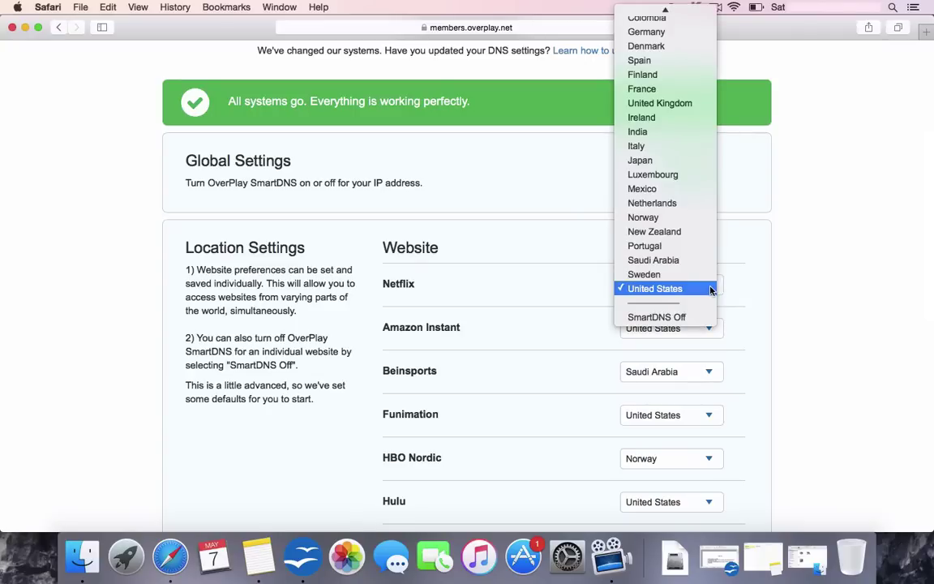
scroll(711, 289, "up", 4)
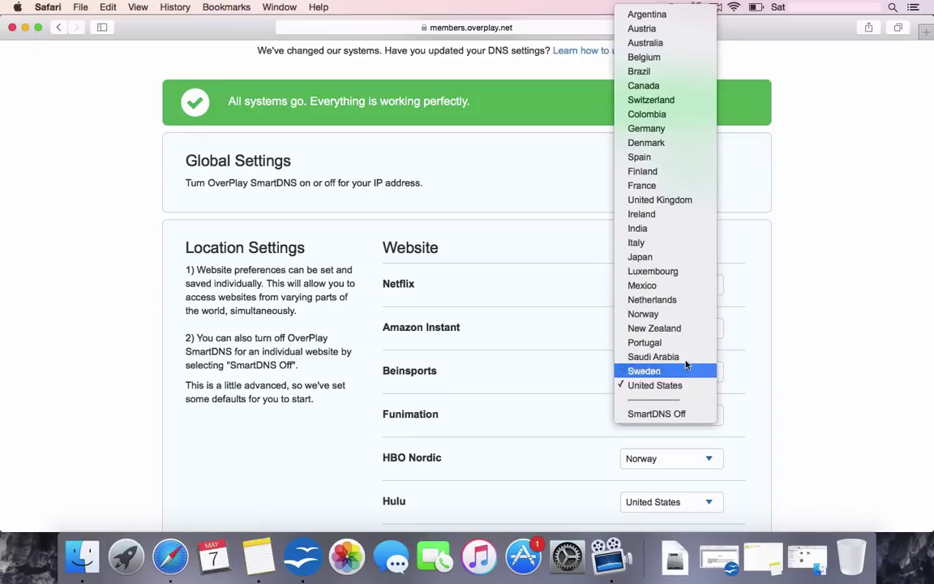
key("Escape")
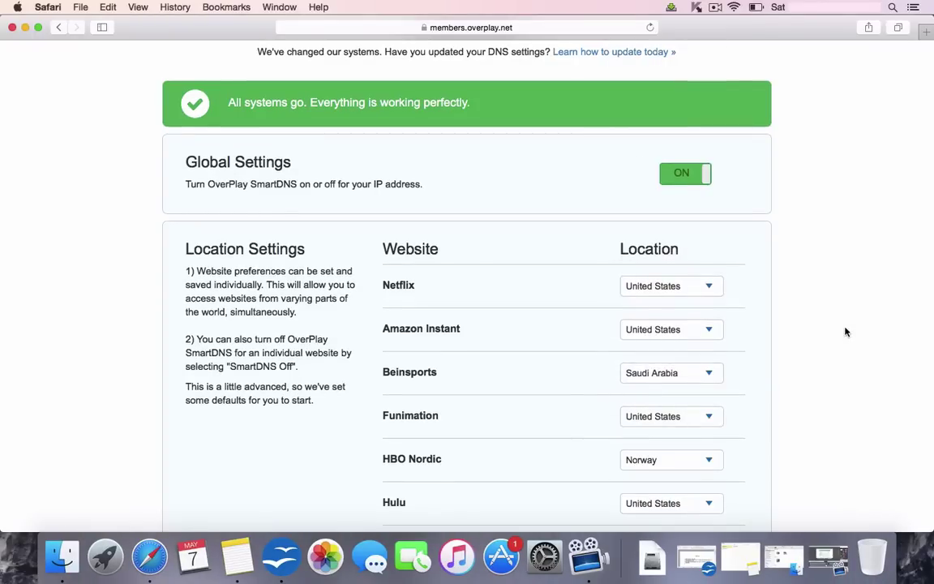
Step: Close the OverPlay window, then open netflix.com in a new Safari window with the first viewer profile
left_click(12, 27)
left_click(149, 556)
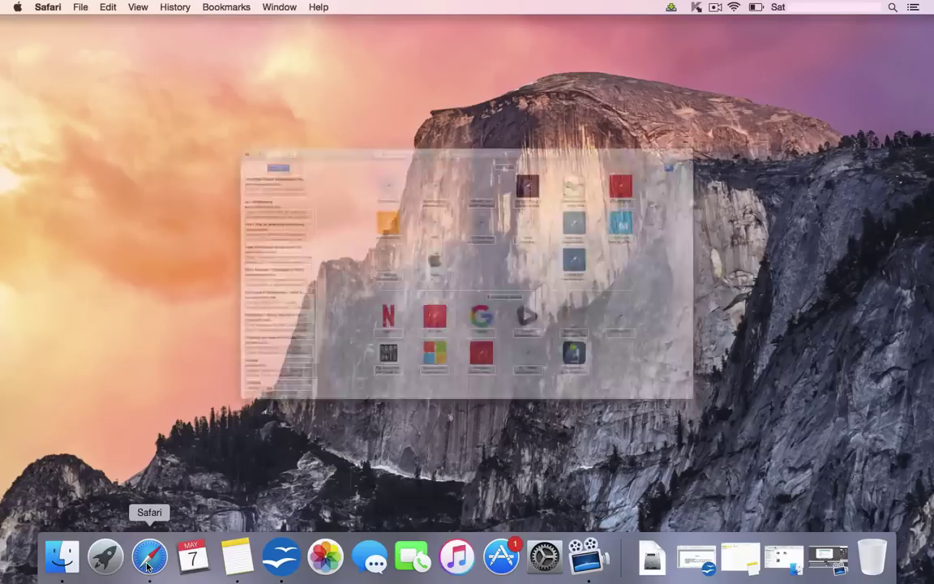
type("netflix.com")
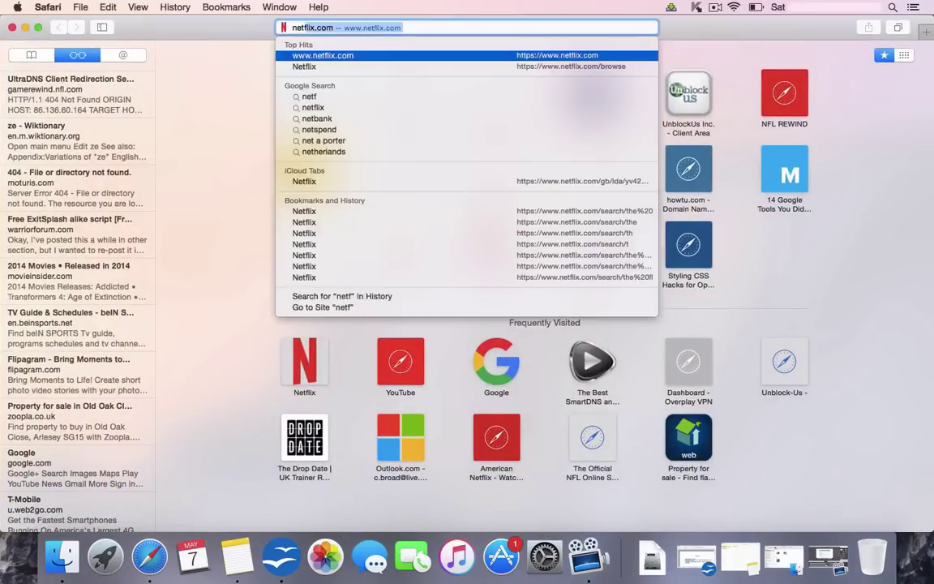
key("Return")
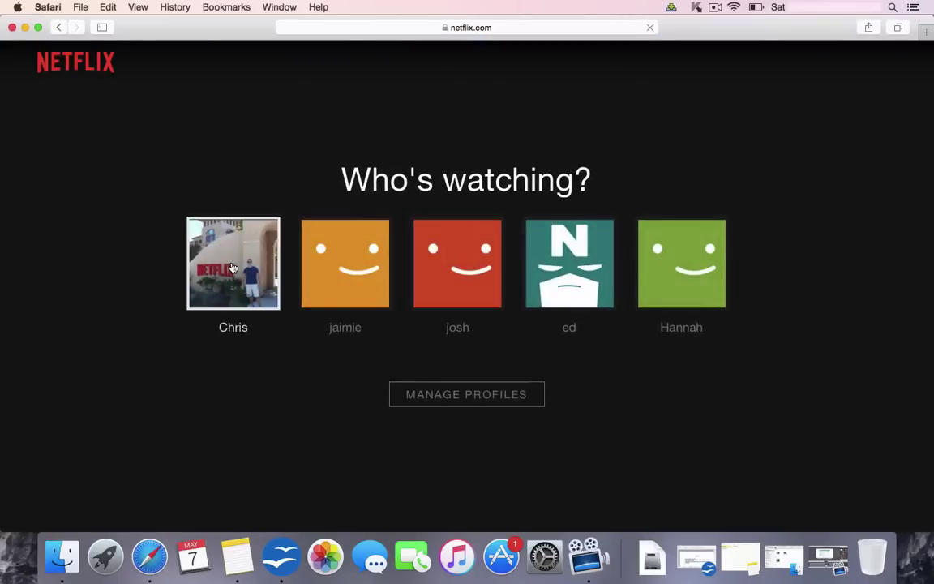
left_click(232, 266)
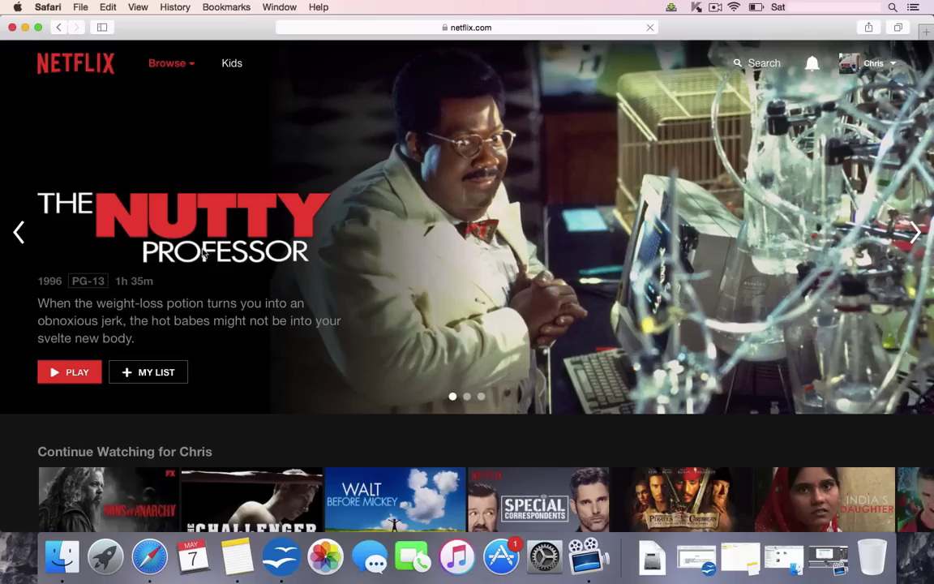